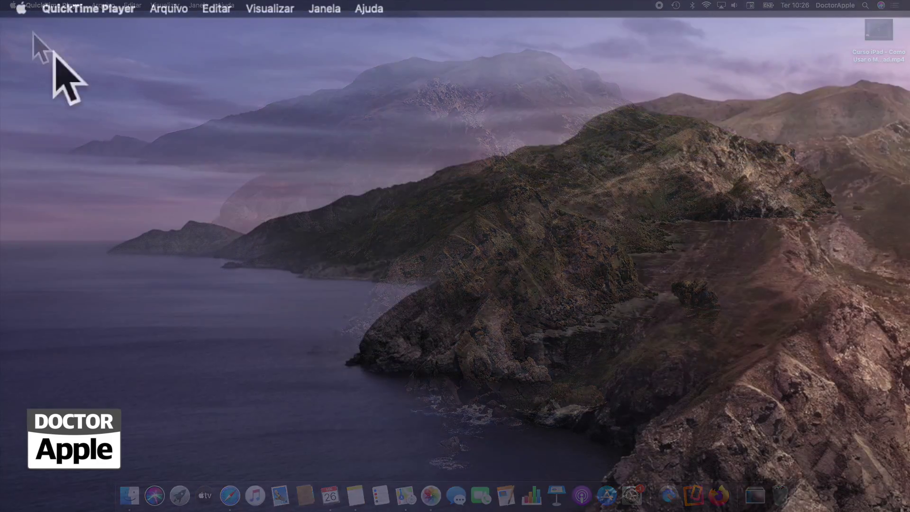
Step: Open the Trackpad settings in System Preferences and review the cursor and click options, including "Clique Forte e retorno tátil"
click(13, 5)
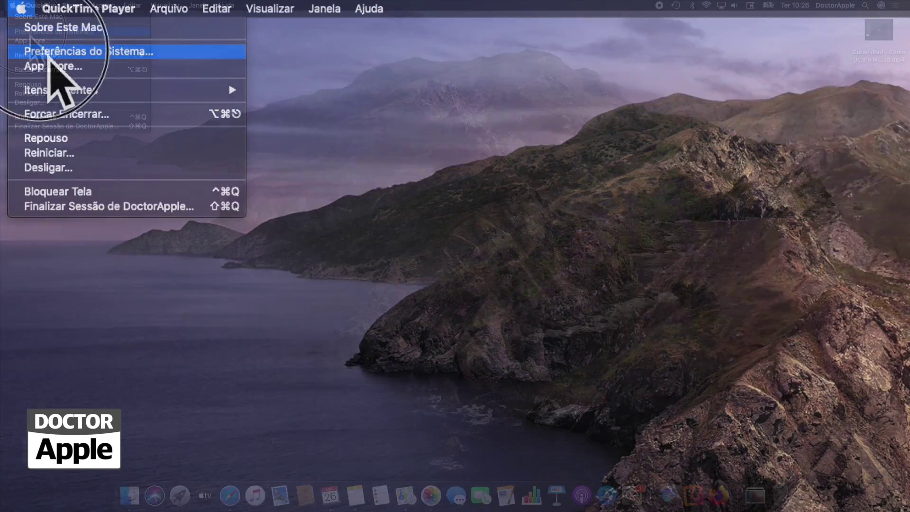
click(52, 53)
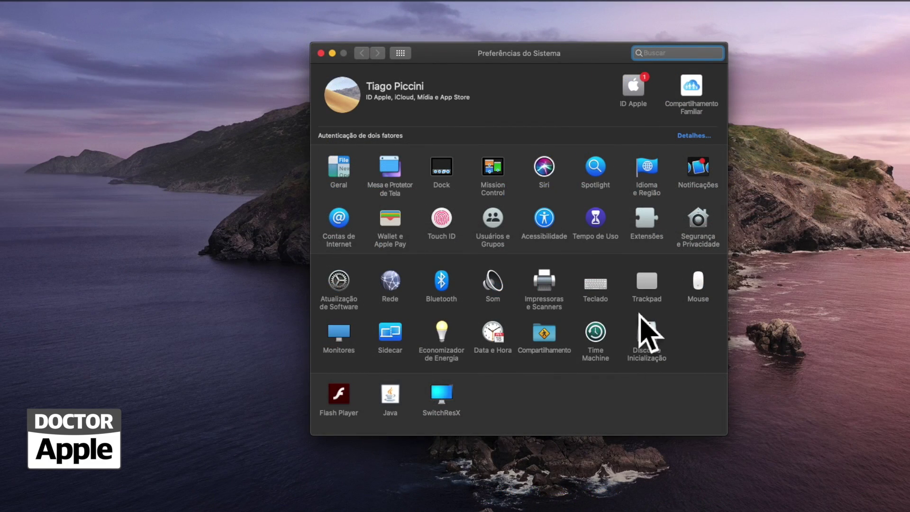
click(653, 293)
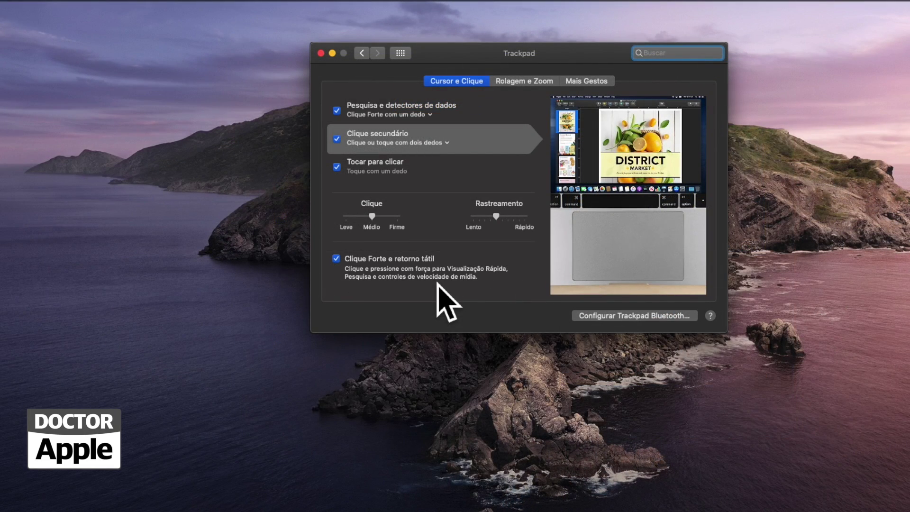
click(322, 54)
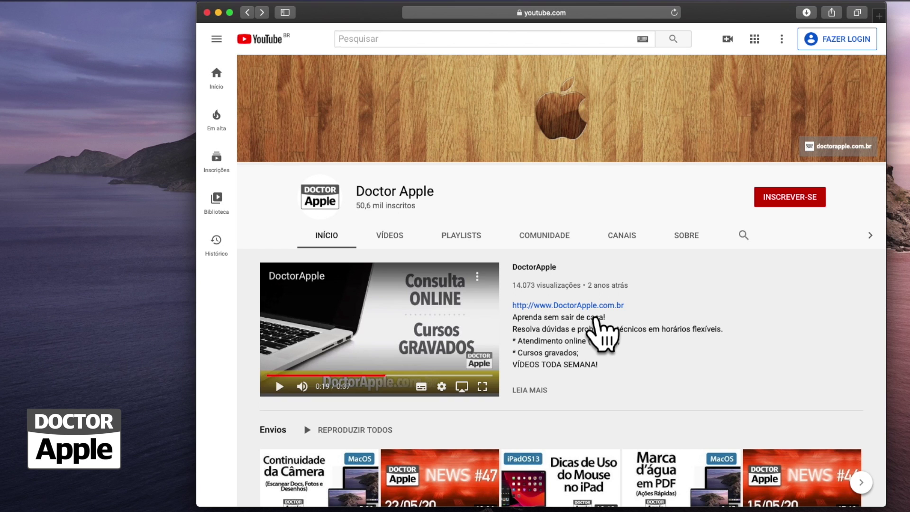
Step: Preview the channel's website link and the "Como Usar o Mouse no iPad" video without leaving the YouTube page
click(596, 318)
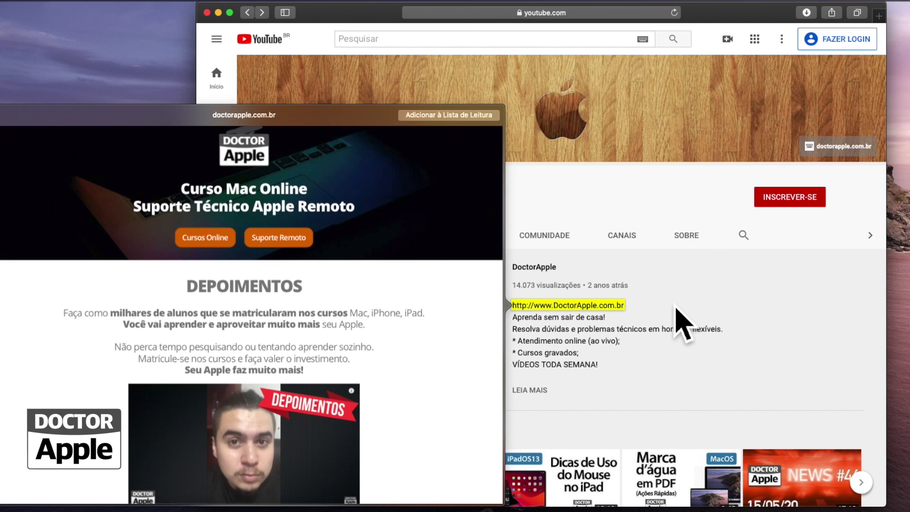
click(664, 345)
scroll(664, 345, down, 5)
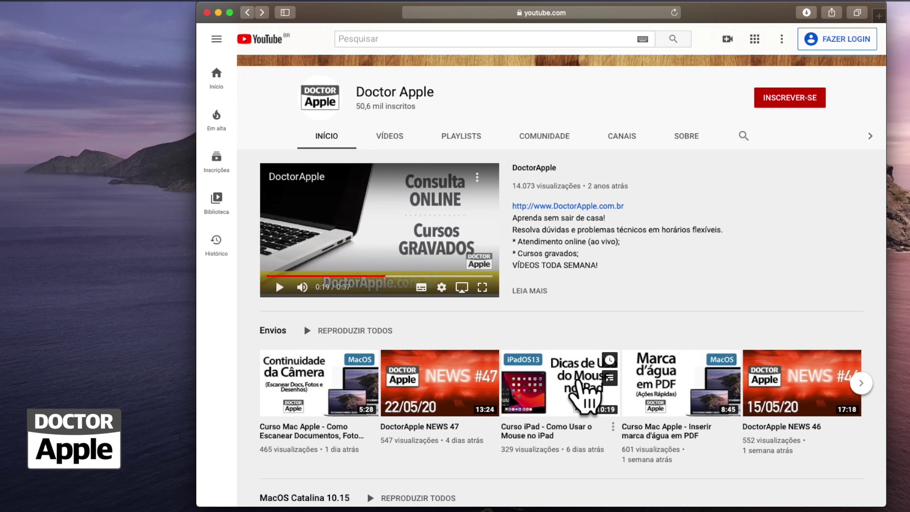
click(580, 385)
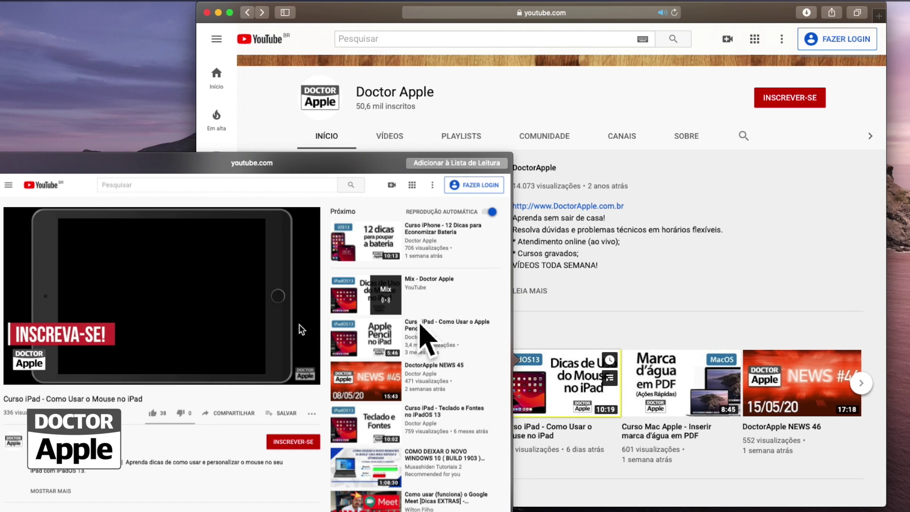
click(691, 284)
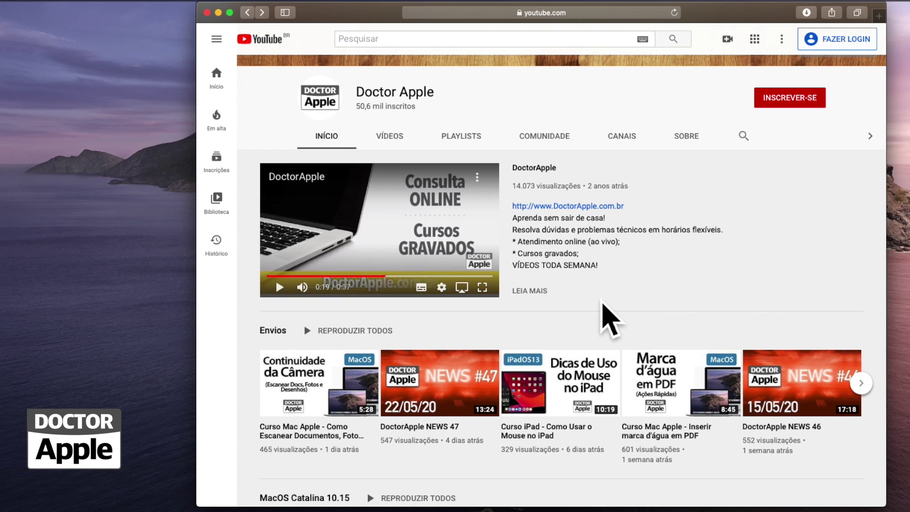
click(219, 13)
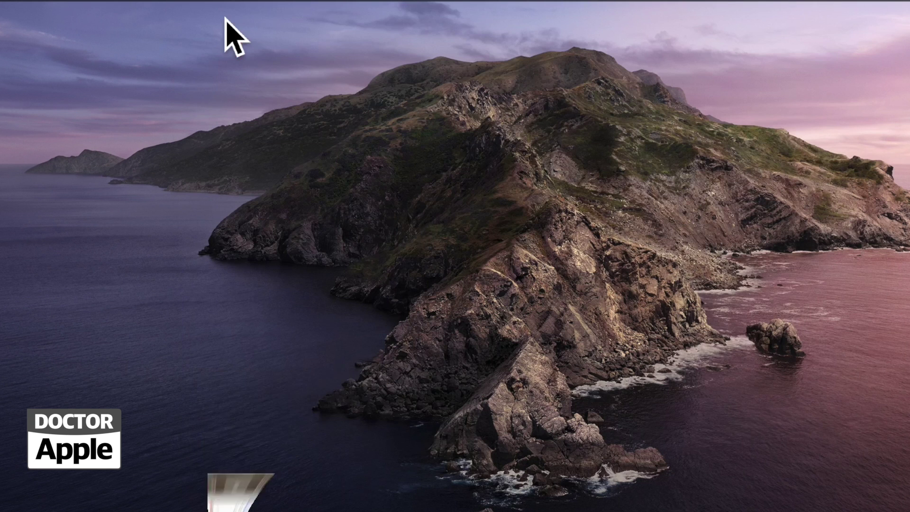
Step: Switch to Notes and preview the street address in the newest note on a map
click(376, 511)
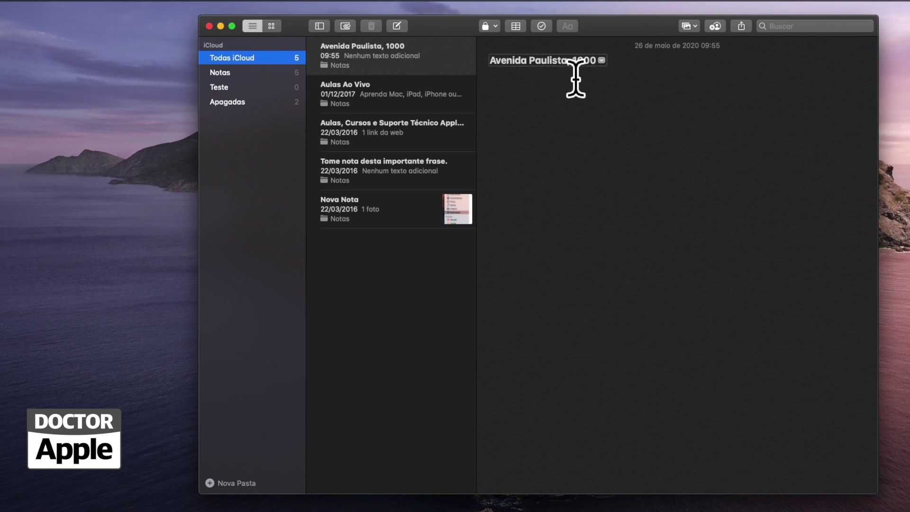
mouse_move(552, 77)
click(561, 66)
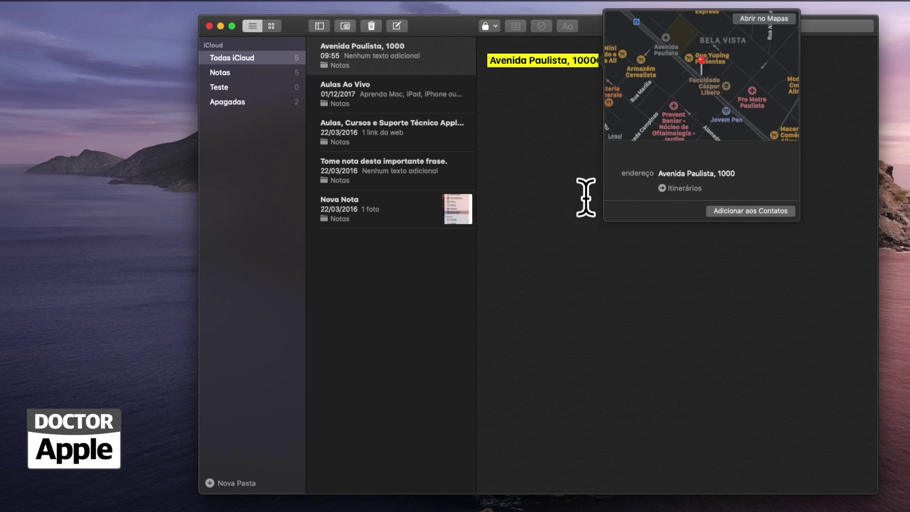
click(570, 155)
click(222, 27)
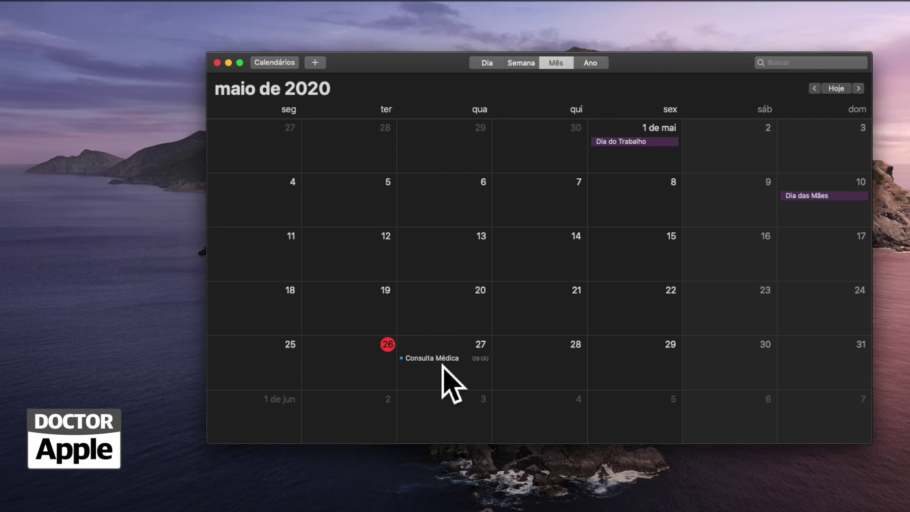
Step: View the details of the "Consulta Médica" event on 27 May in the calendar, and put the calendar away
double_click(443, 366)
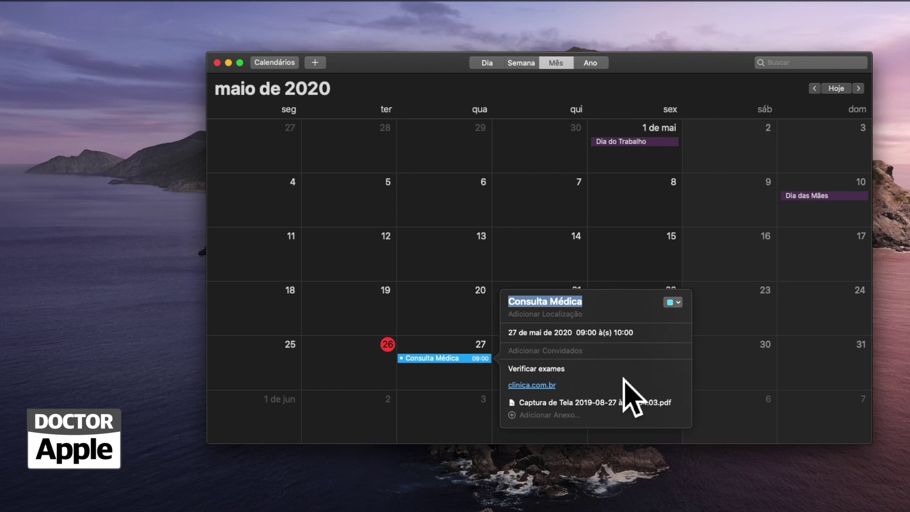
click(468, 384)
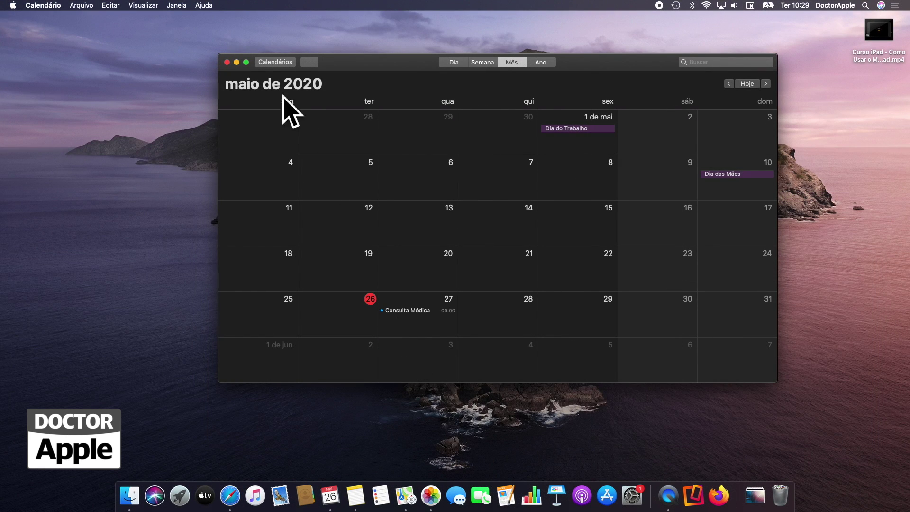
click(228, 63)
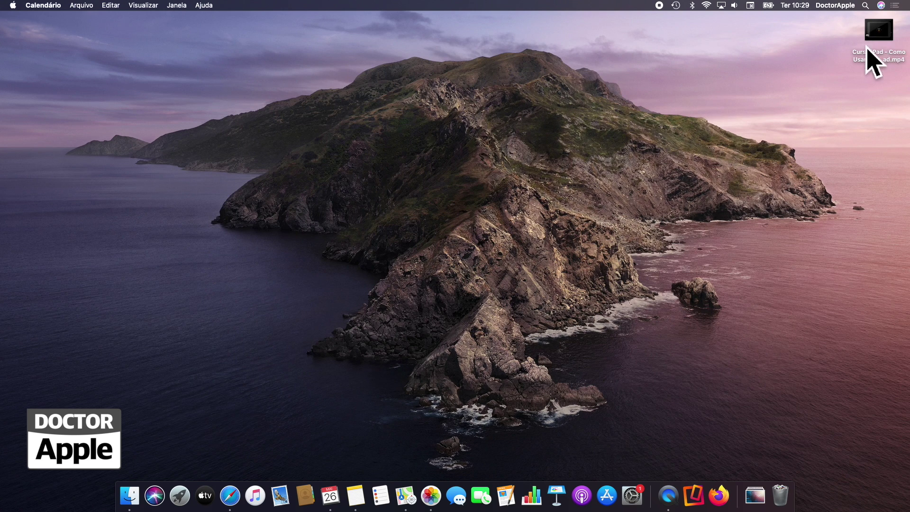
Step: Preview the "Curso iPad - Como Usar o Mouse no iPad.mp4" file from the desktop with Quick Look, and close the preview
mouse_move(896, 51)
click(880, 49)
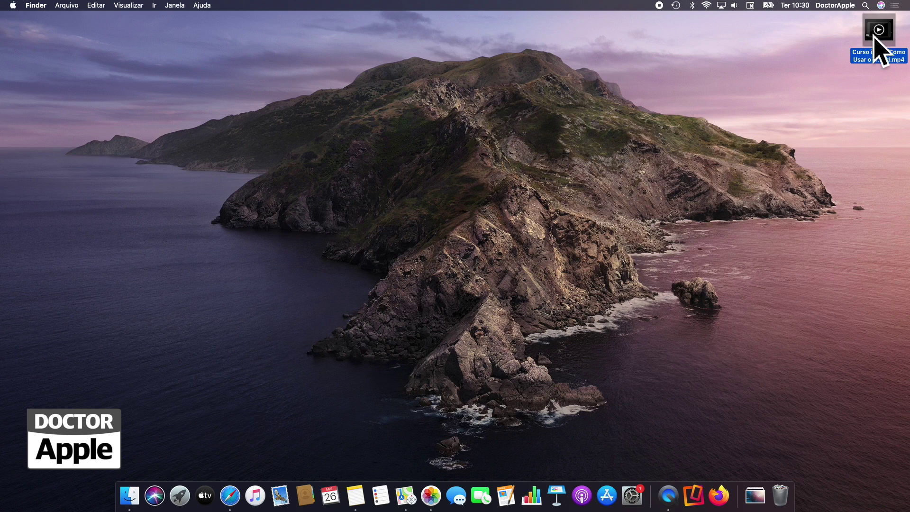
mouse_move(880, 44)
click(878, 32)
key(space)
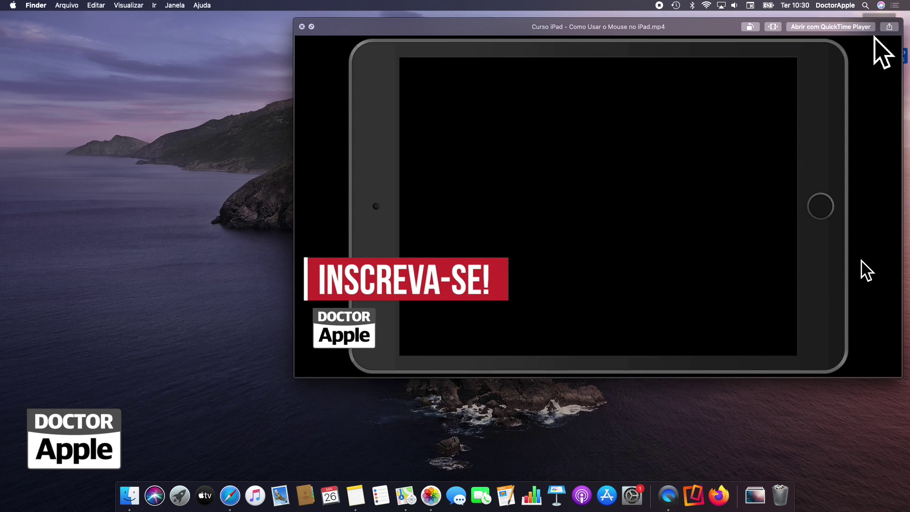
key(space)
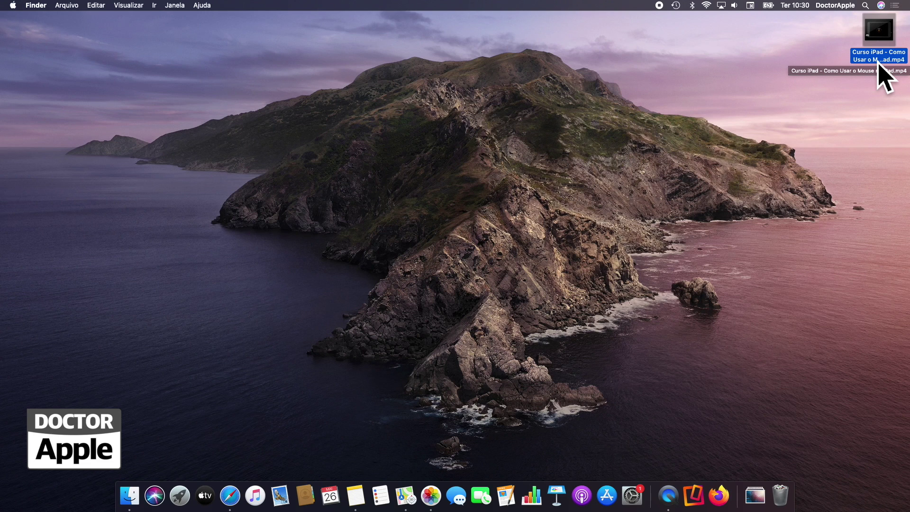
Step: Open the name of the Curso iPad video file on the desktop for editing
click(880, 60)
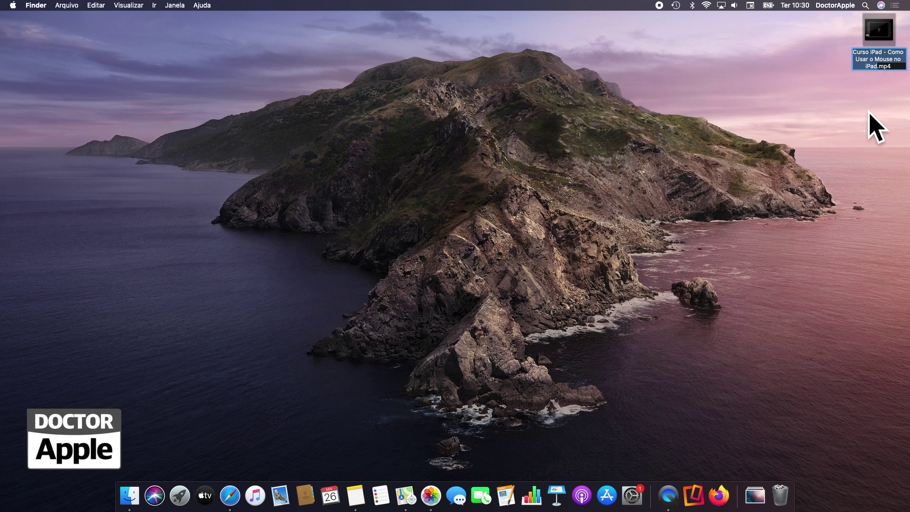
click(875, 64)
click(625, 135)
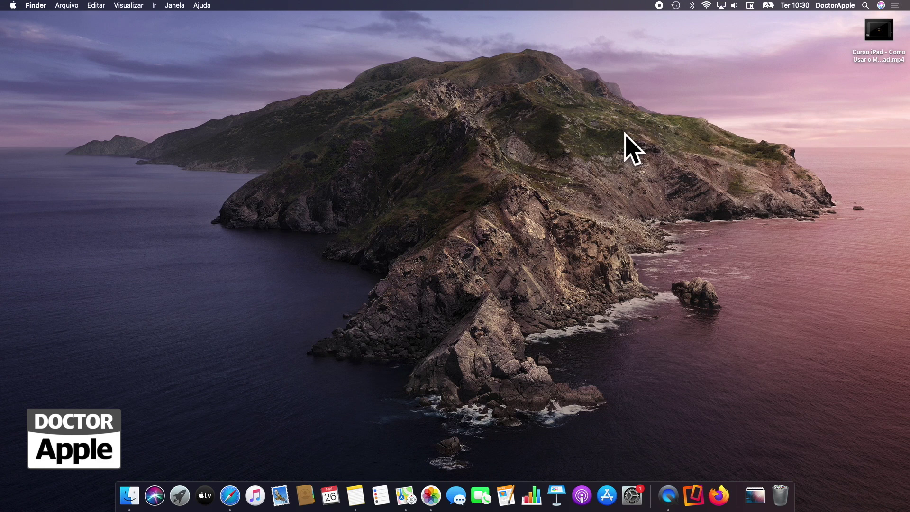
Step: Open two new Safari windows, one showing doctorapple.com.br and the other showing the Apple site from the favorites
click(234, 501)
right_click(234, 501)
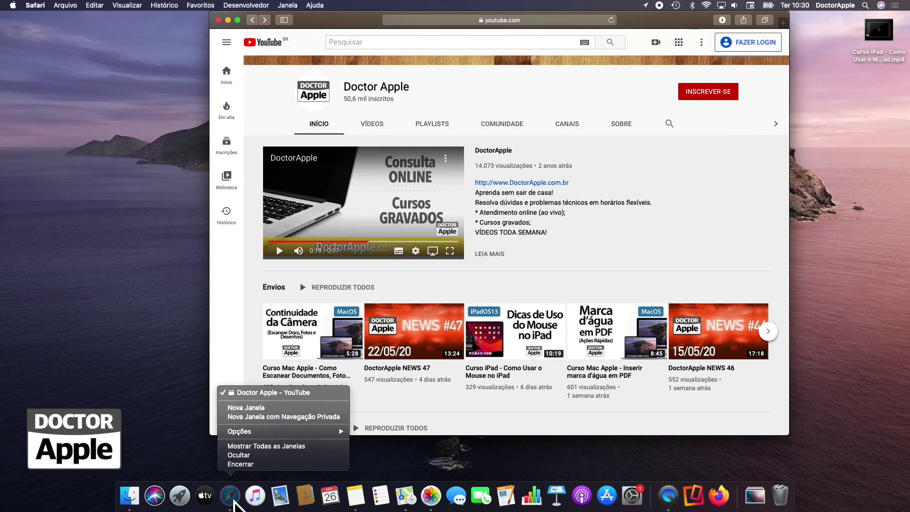
click(262, 408)
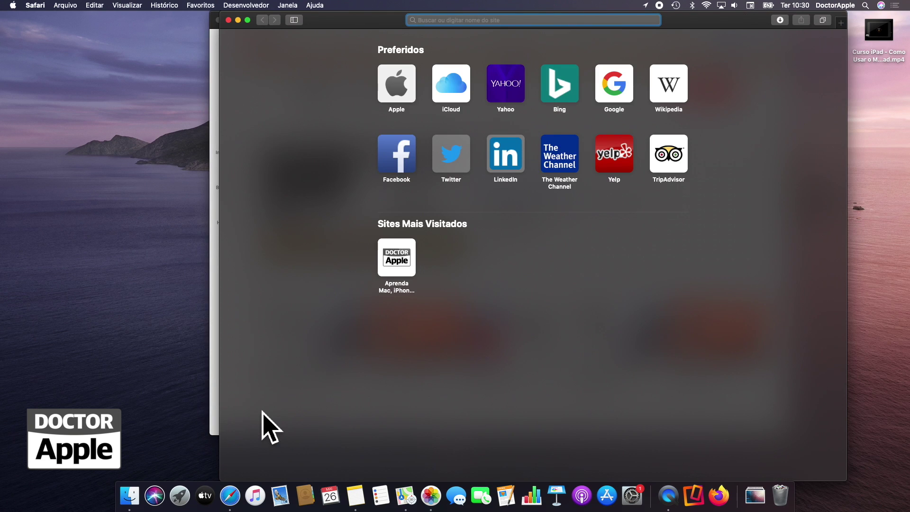
text(doctorapple.com.br)
key(Return)
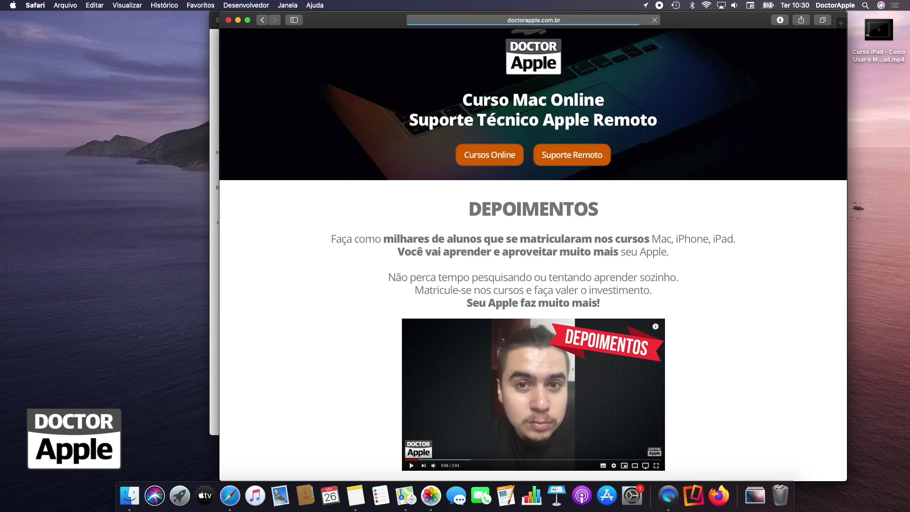
key(super+n)
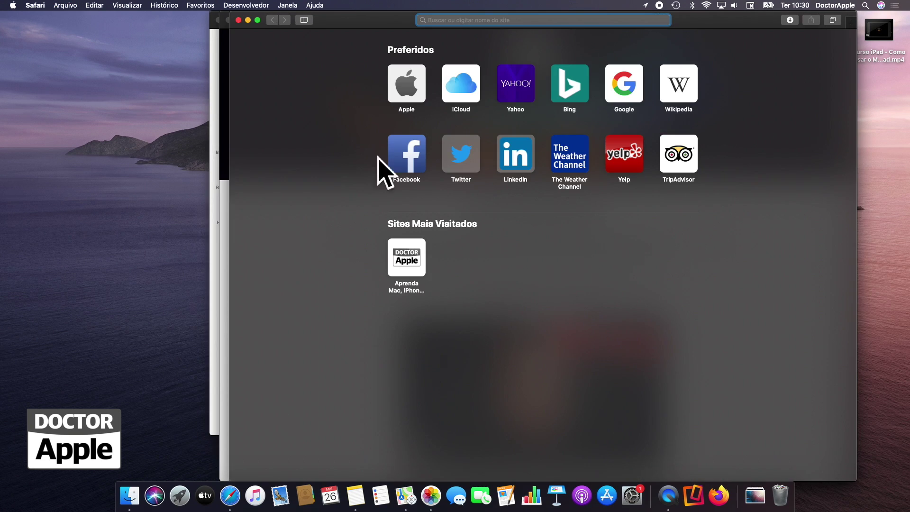
click(421, 98)
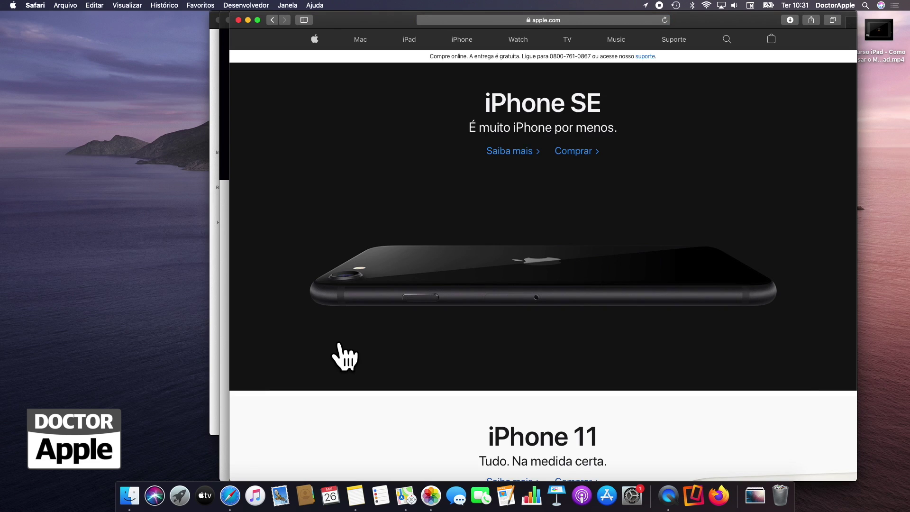
Step: Show an overview of all open Safari windows and bring the doctorapple.com.br window to the front
click(233, 503)
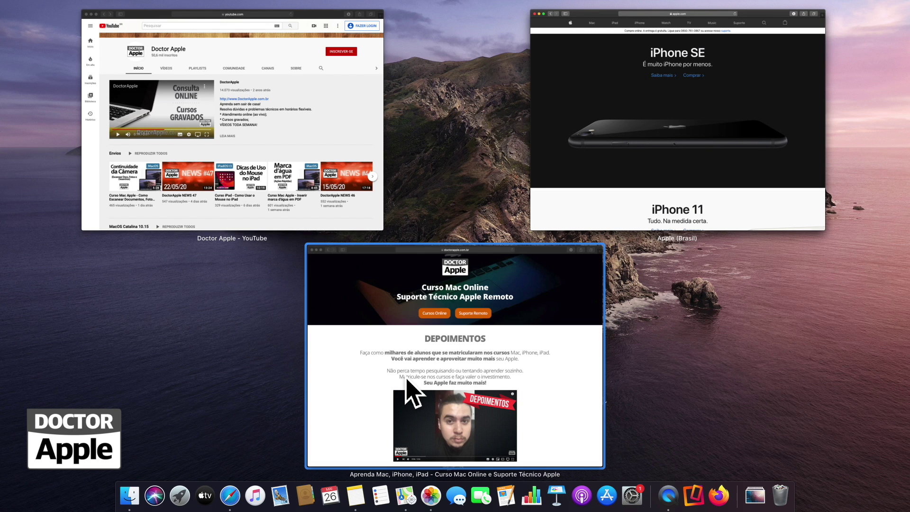
click(278, 415)
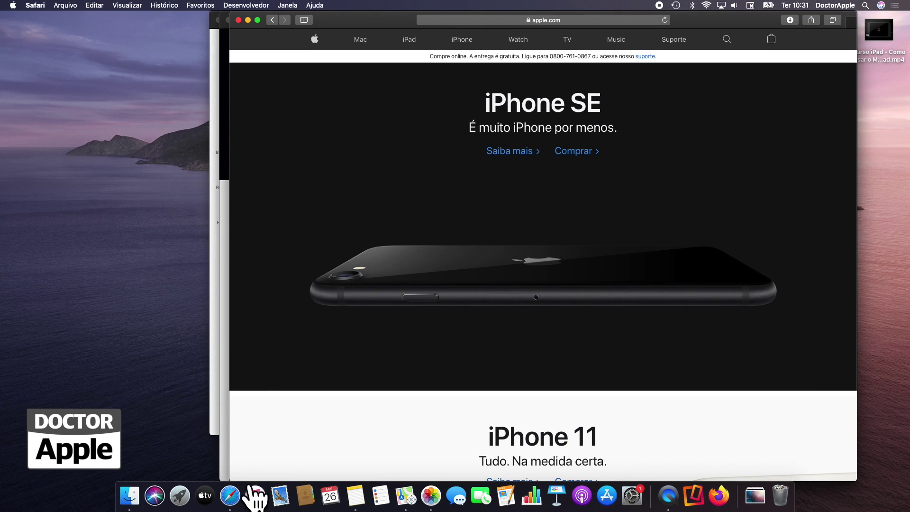
click(232, 496)
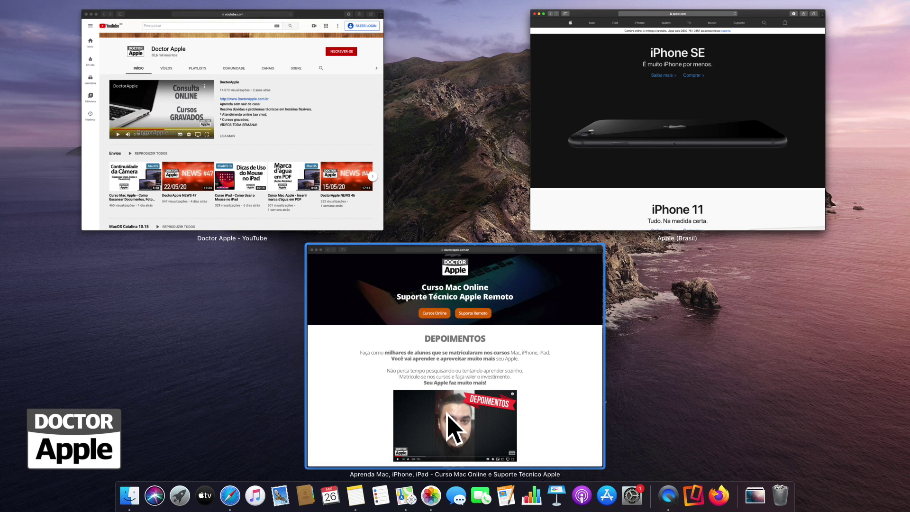
click(457, 403)
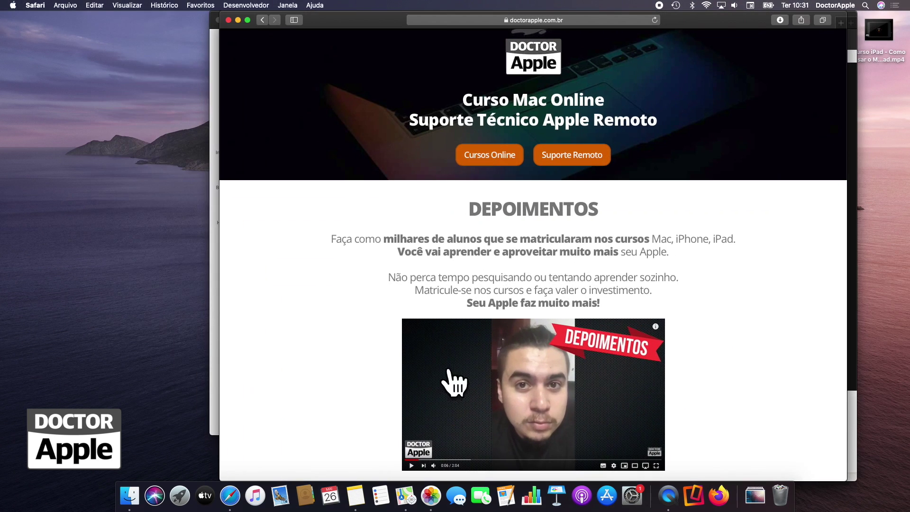
Step: Hide all Safari windows to reveal the desktop
right_click(231, 496)
click(687, 250)
key(super+h)
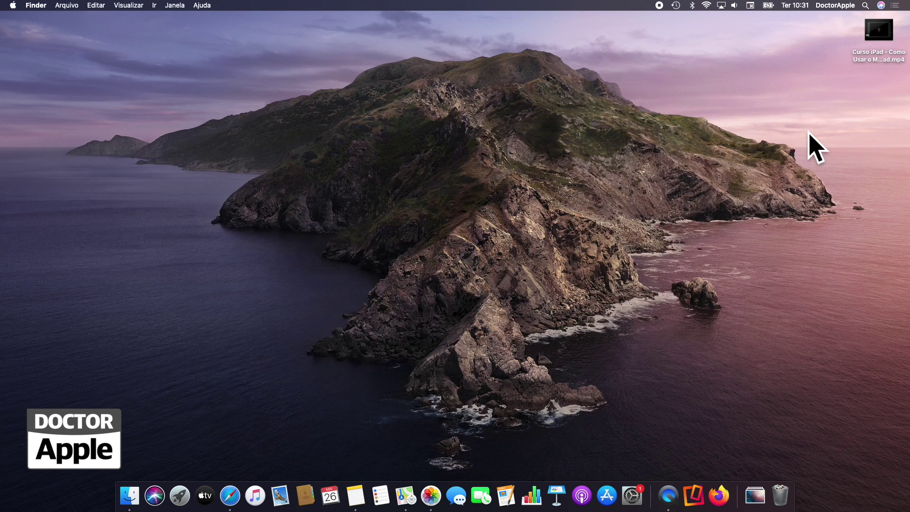
Step: Open the Curso iPad video from the desktop in QuickTime Player and play it at a lower volume
double_click(877, 44)
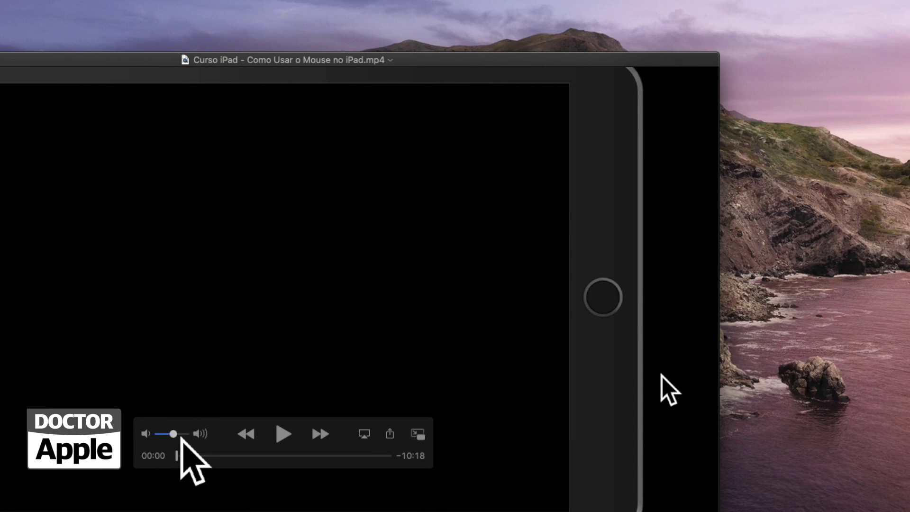
drag(181, 439, 179, 437)
click(287, 442)
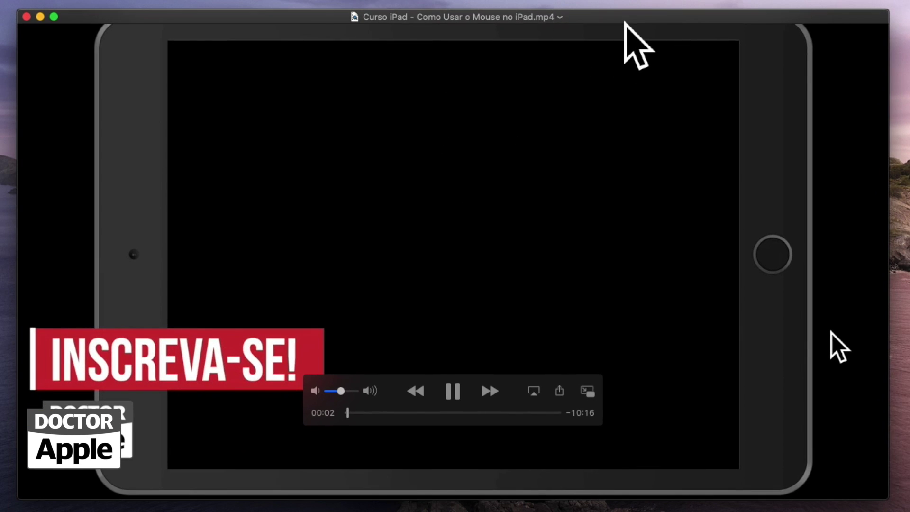
drag(345, 391, 338, 399)
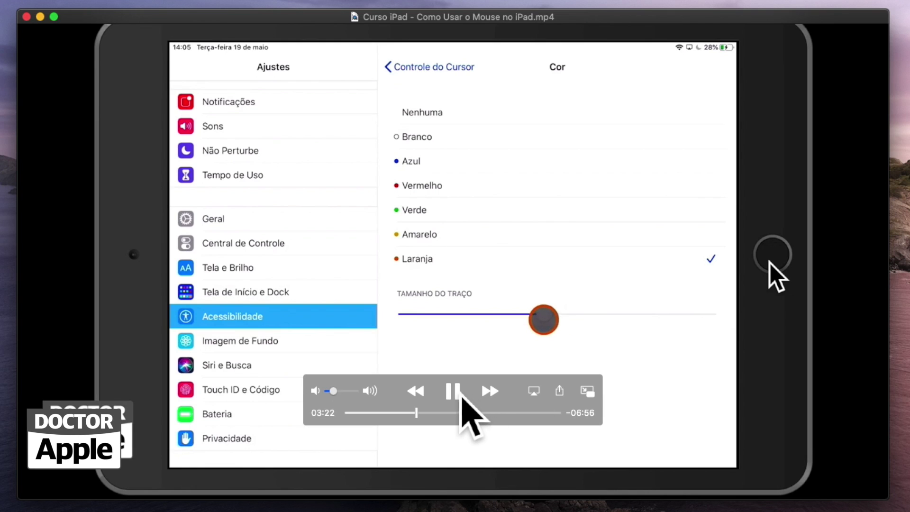
Step: Rewind the playing iPad video, raising the rewind speed from 2× to 30×
click(427, 395)
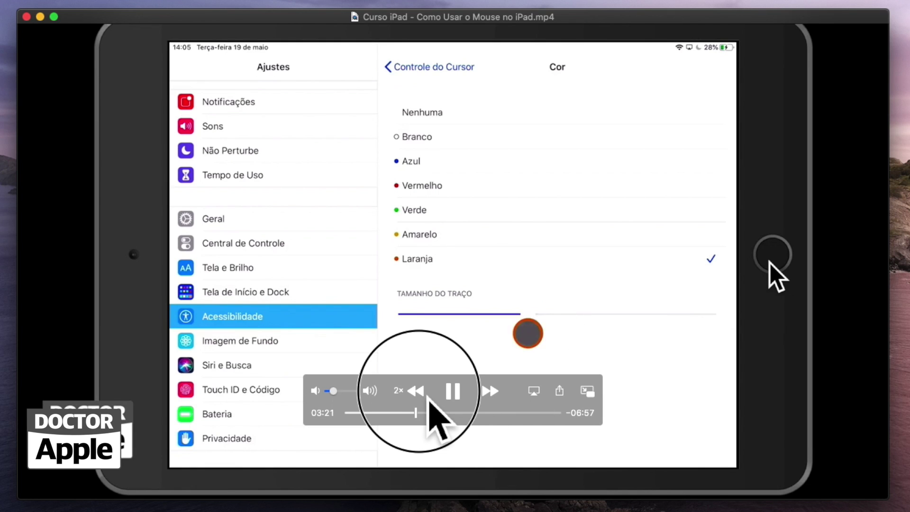
click(427, 394)
click(427, 394)
click(427, 395)
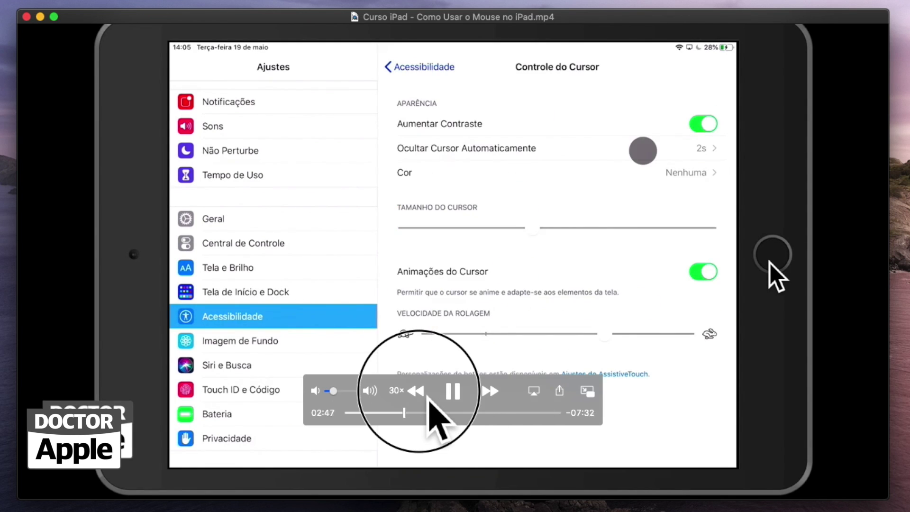
Step: Rewind the iPad video toward its opening home-screen section, cycling through rewind speeds from 2× to 30×, and resume normal playback
click(427, 394)
click(426, 394)
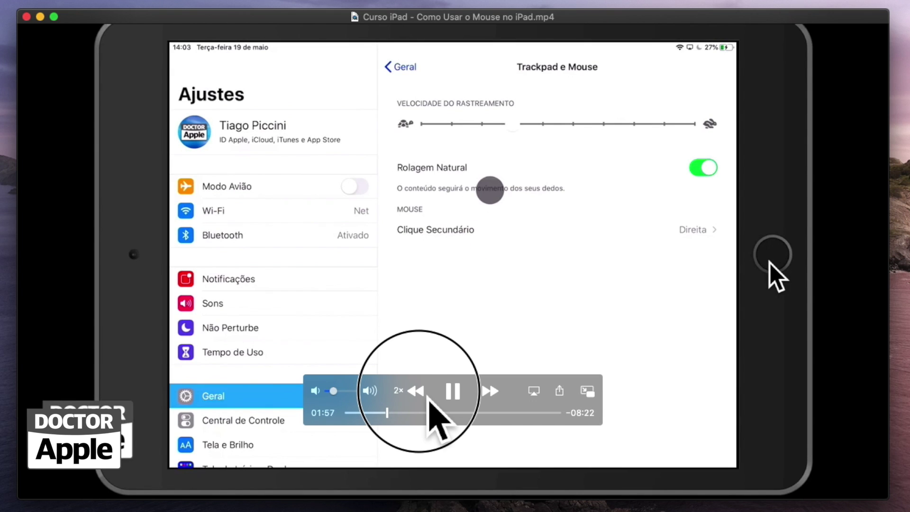
click(427, 394)
click(427, 395)
click(427, 395)
click(427, 395)
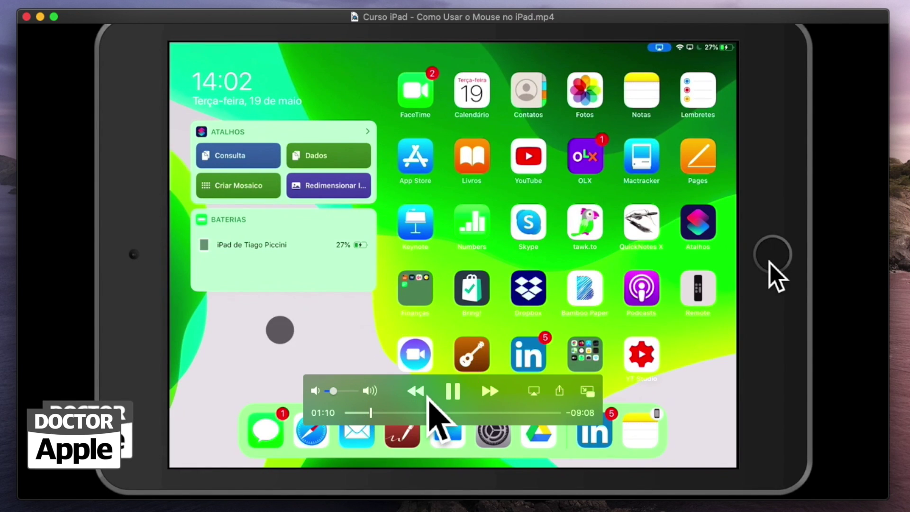
Step: Fast-forward the iPad video to the cursor colour settings, raising the speed up to 60×, and pause it
click(489, 393)
click(490, 393)
click(493, 395)
click(493, 395)
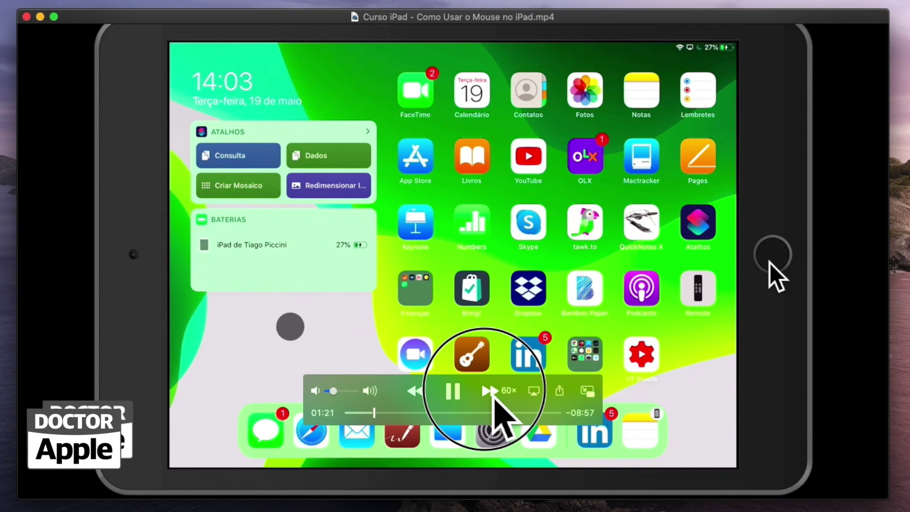
click(493, 395)
click(493, 394)
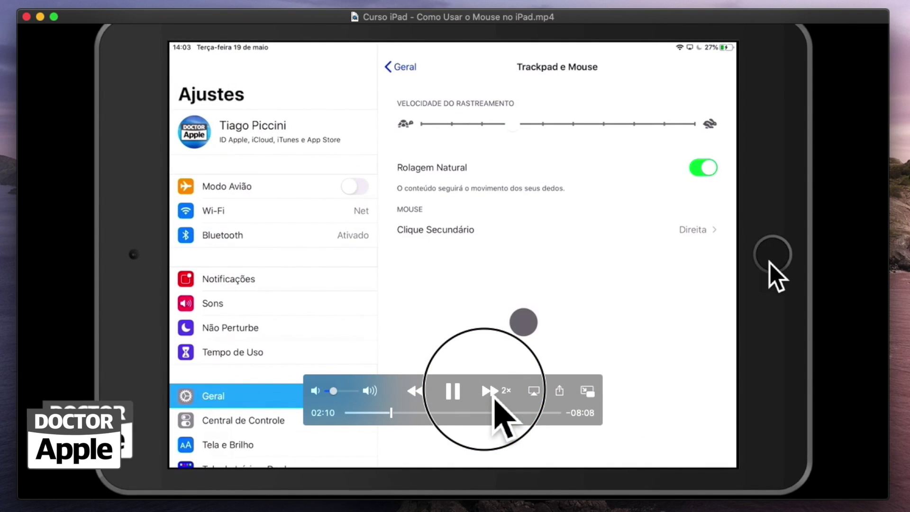
click(493, 395)
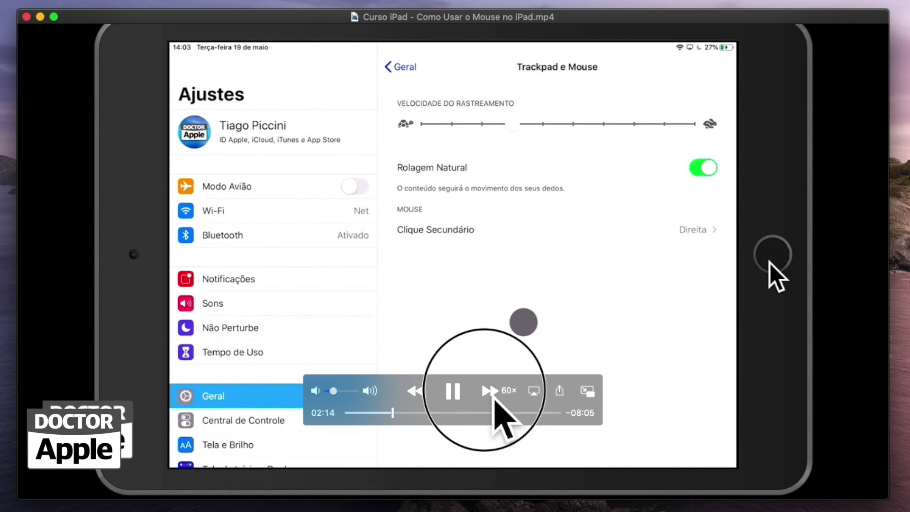
click(493, 395)
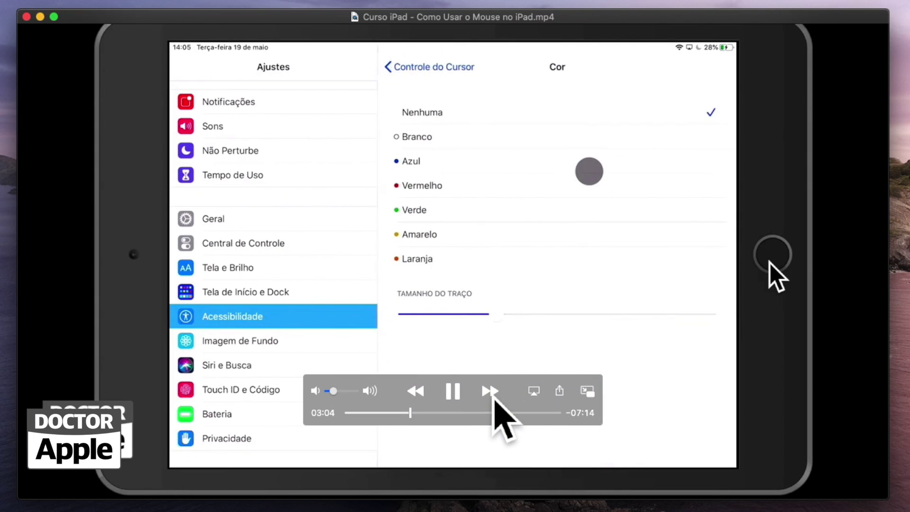
click(454, 398)
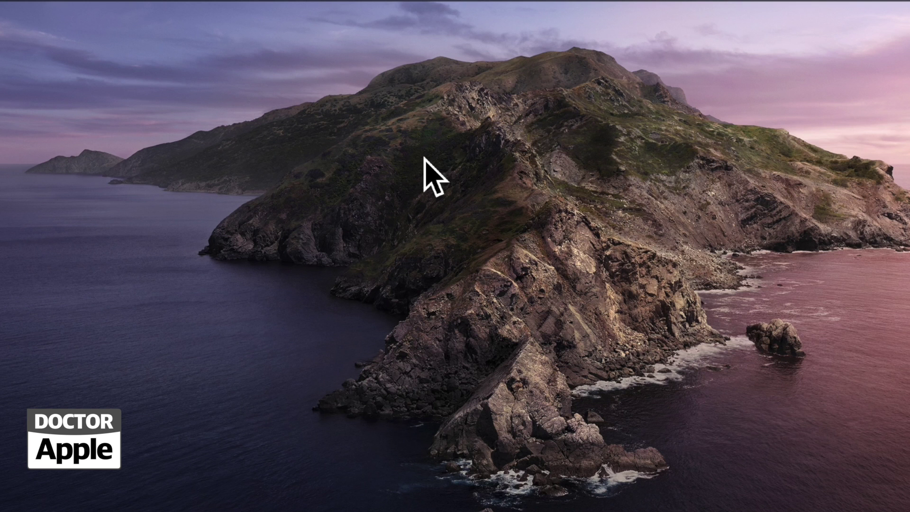
Step: Open Maps and zoom the satellite map in on the coast near Ubatuba, then out to all of South America
click(441, 498)
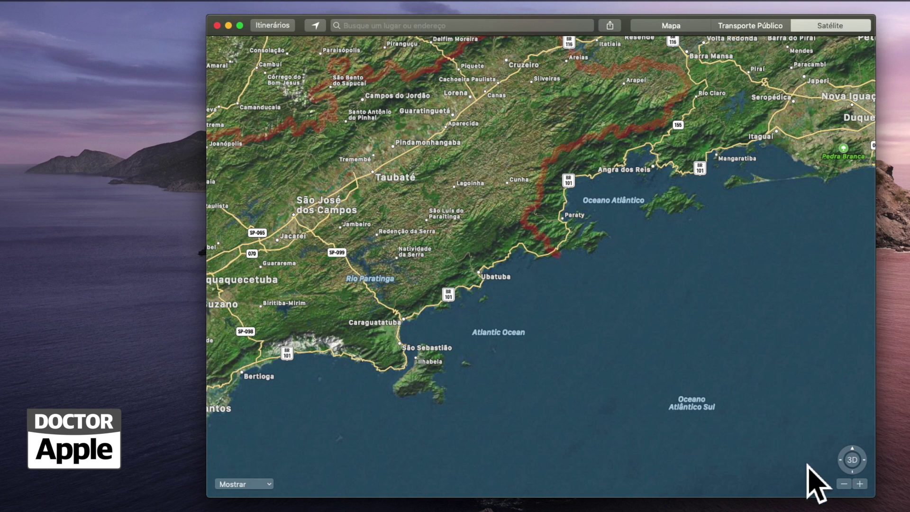
click(863, 487)
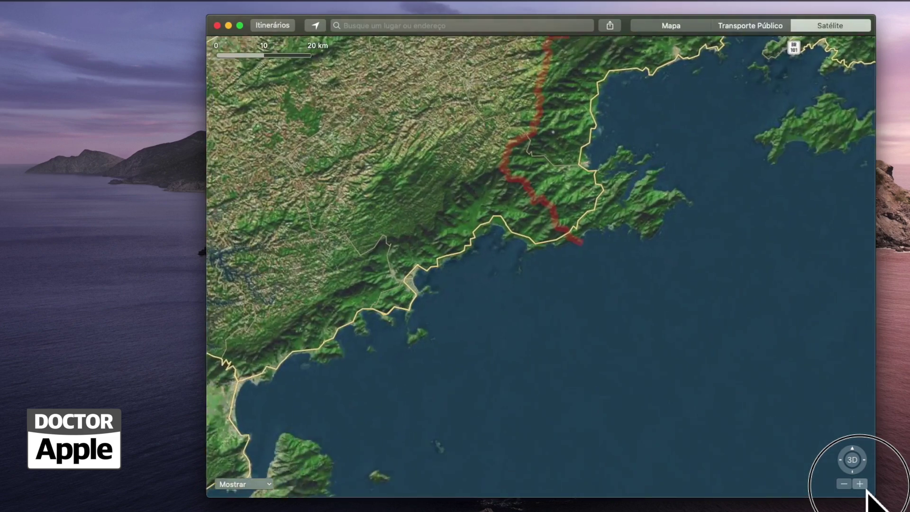
click(850, 489)
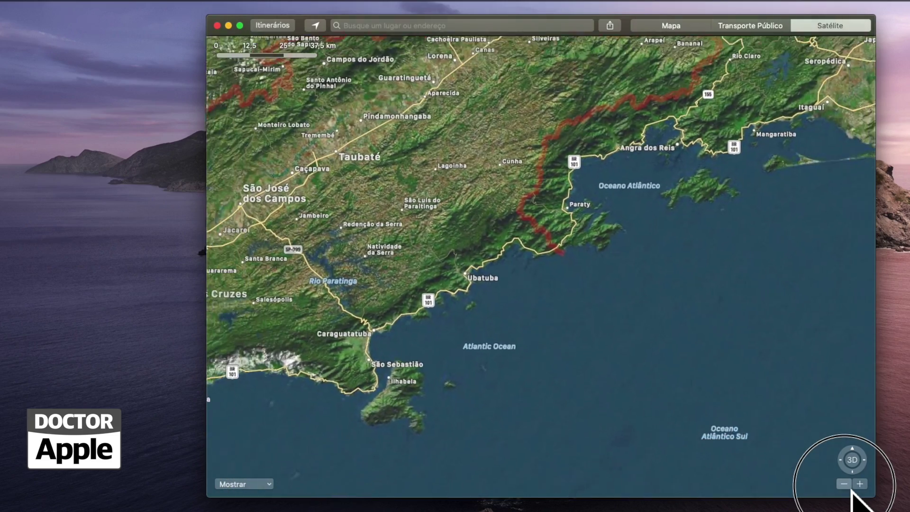
click(850, 489)
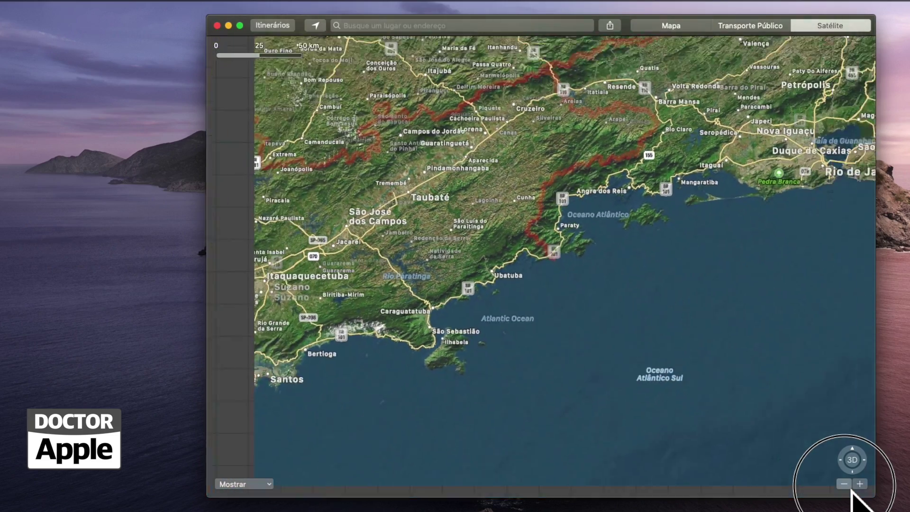
click(850, 488)
click(851, 488)
click(850, 488)
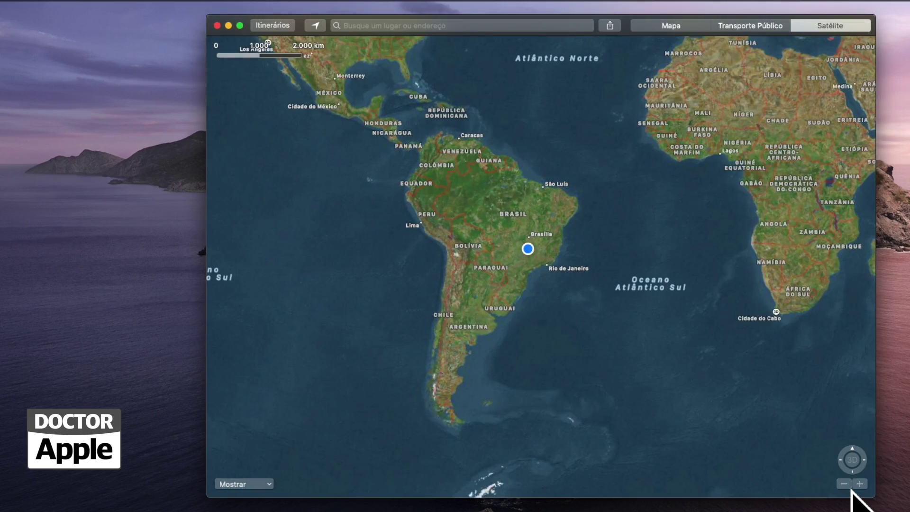
Step: Zoom the satellite map back in to the coastline around Ponta da Trindade and quit Maps
click(866, 489)
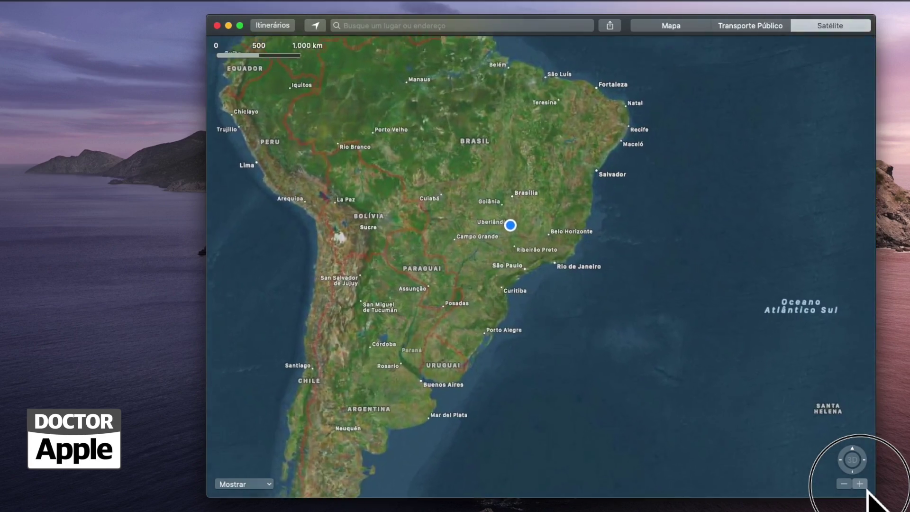
click(867, 490)
click(860, 484)
click(860, 484)
click(860, 484)
click(861, 484)
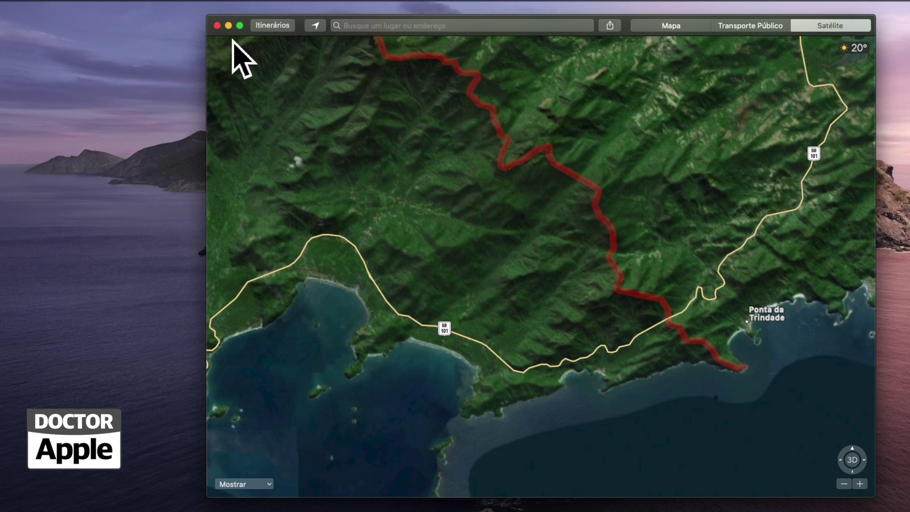
key(super+q)
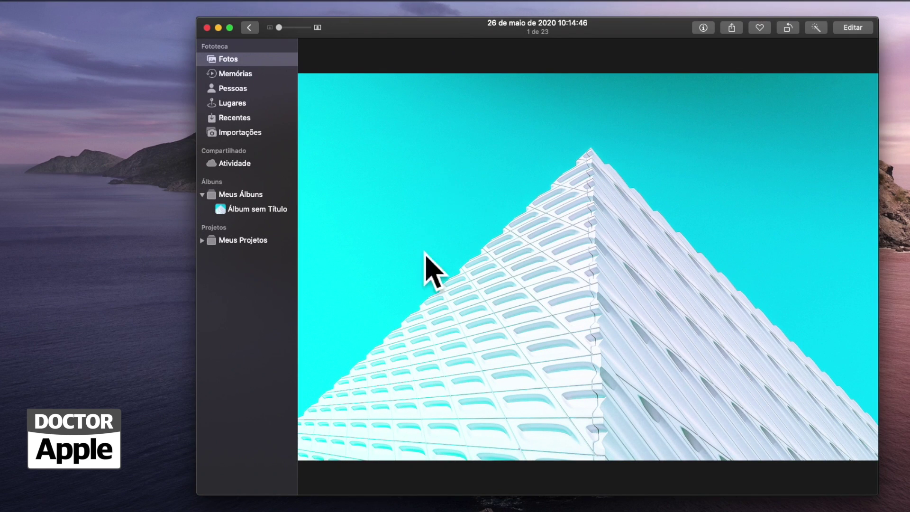
Step: In Photos, advance through the pictures at increasing speed from the first one to photo 18
mouse_move(822, 264)
mouse_move(848, 271)
click(848, 267)
click(848, 267)
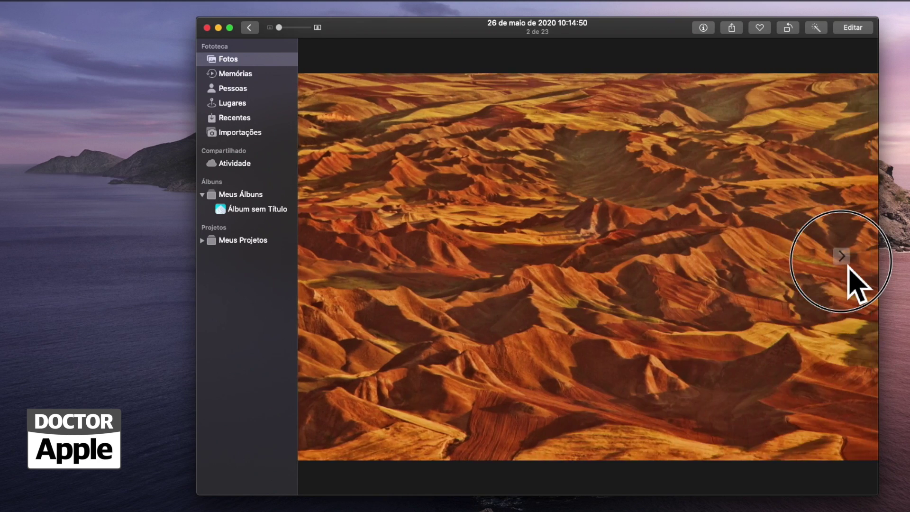
click(849, 267)
click(848, 267)
click(848, 267)
double_click(849, 267)
click(848, 267)
double_click(848, 267)
click(849, 267)
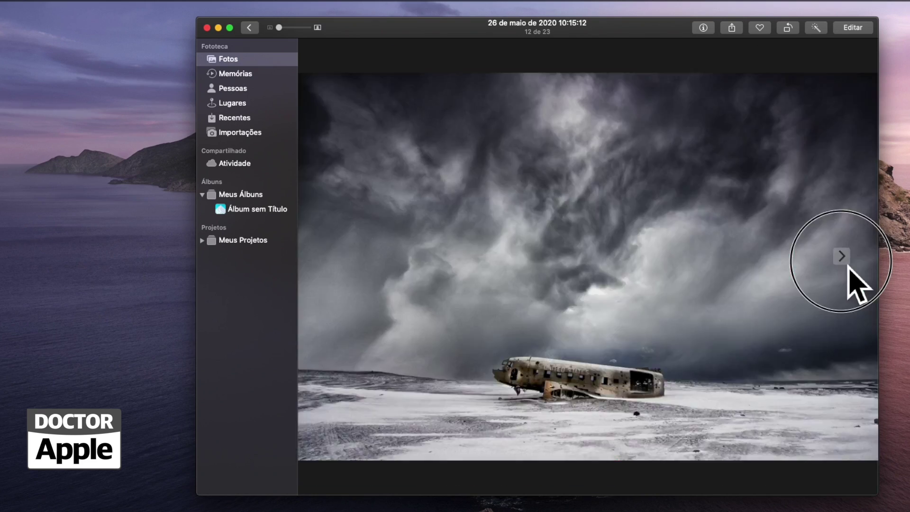
double_click(848, 266)
click(848, 267)
double_click(849, 267)
click(848, 267)
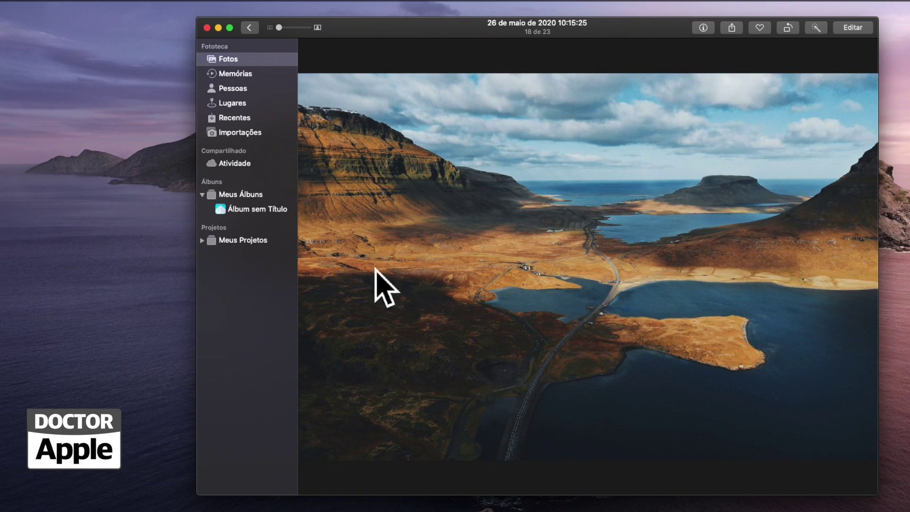
Step: Go back through the pictures at increasing speed until the first photo, the white building, is shown
click(344, 264)
click(344, 264)
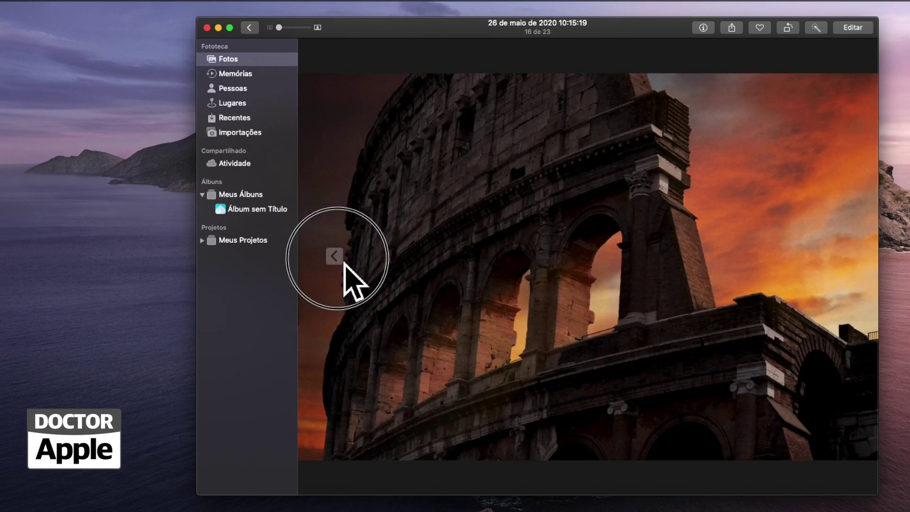
click(344, 264)
click(344, 264)
click(344, 264)
click(344, 264)
click(344, 264)
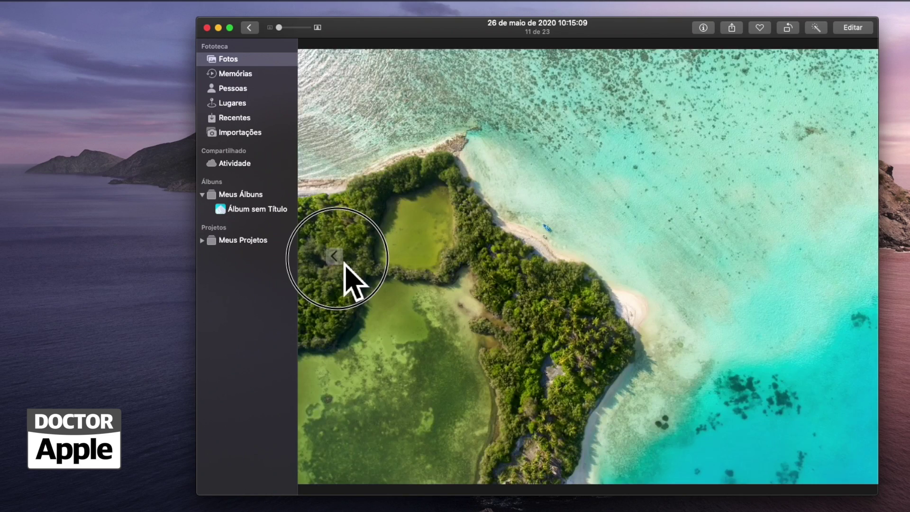
double_click(345, 263)
click(344, 264)
double_click(345, 263)
double_click(344, 263)
double_click(344, 264)
click(344, 264)
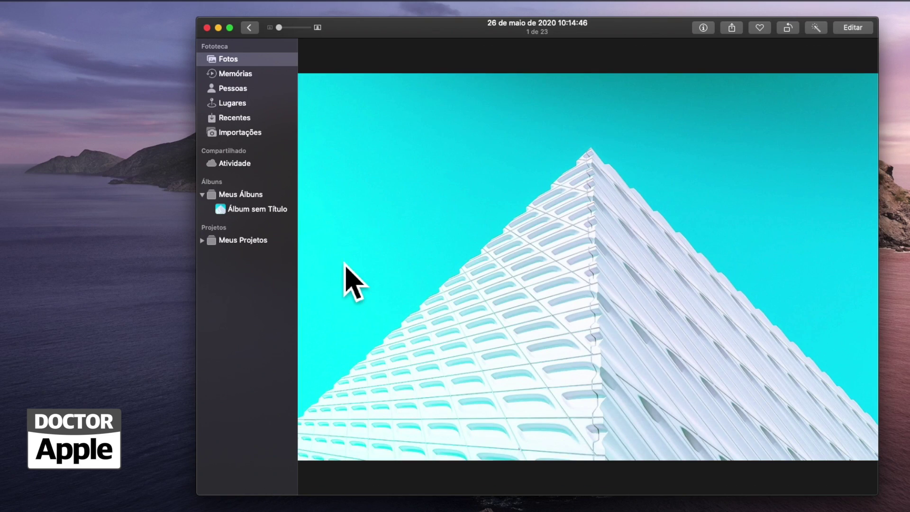
Step: Advance through the whole photo library again to the last picture, the bridge at dusk
click(841, 262)
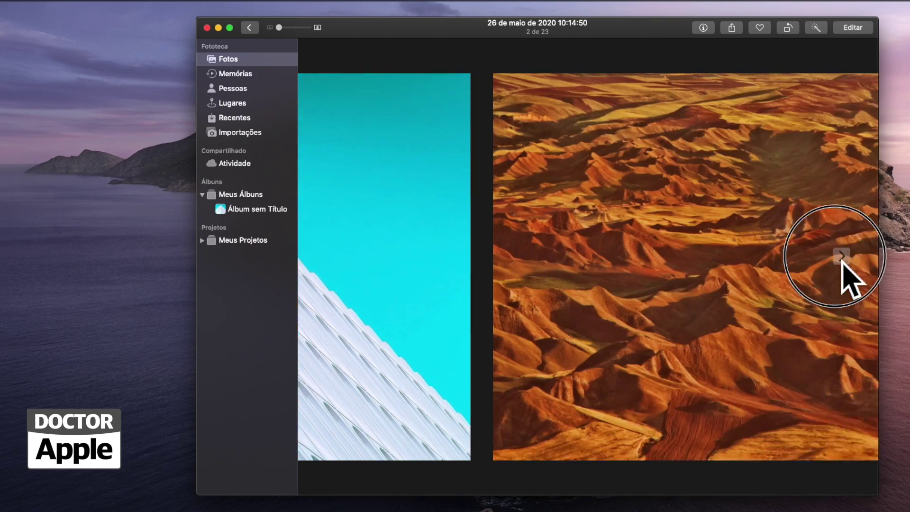
click(842, 262)
click(842, 263)
click(842, 264)
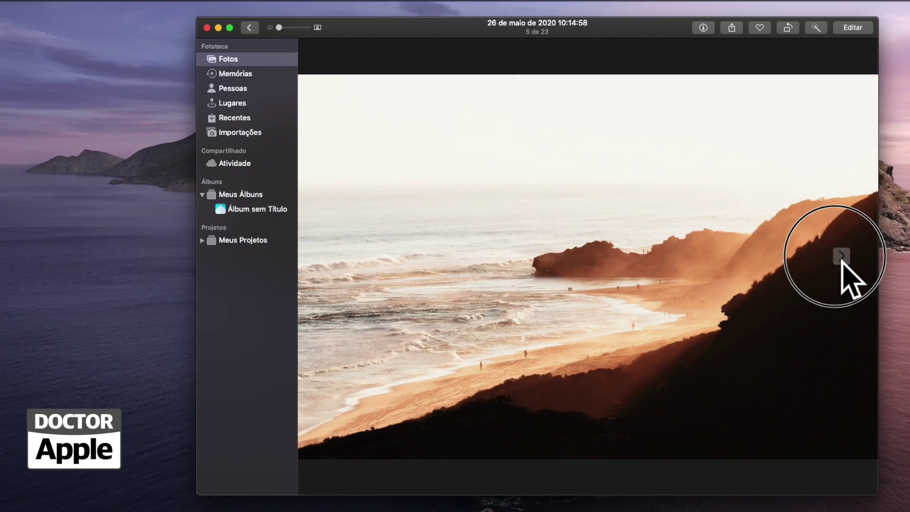
click(843, 264)
click(843, 264)
click(843, 263)
click(842, 263)
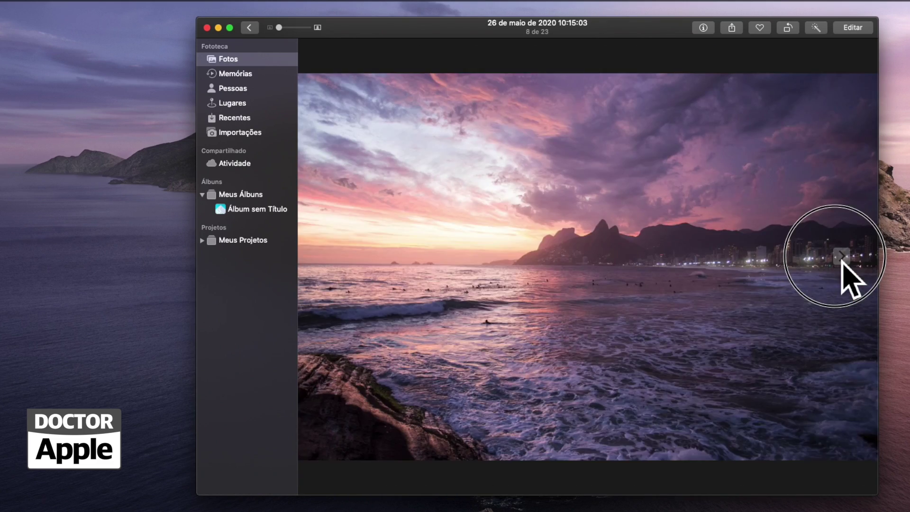
click(843, 264)
click(843, 263)
click(843, 264)
click(843, 264)
click(842, 264)
click(843, 264)
click(843, 263)
click(843, 263)
click(843, 263)
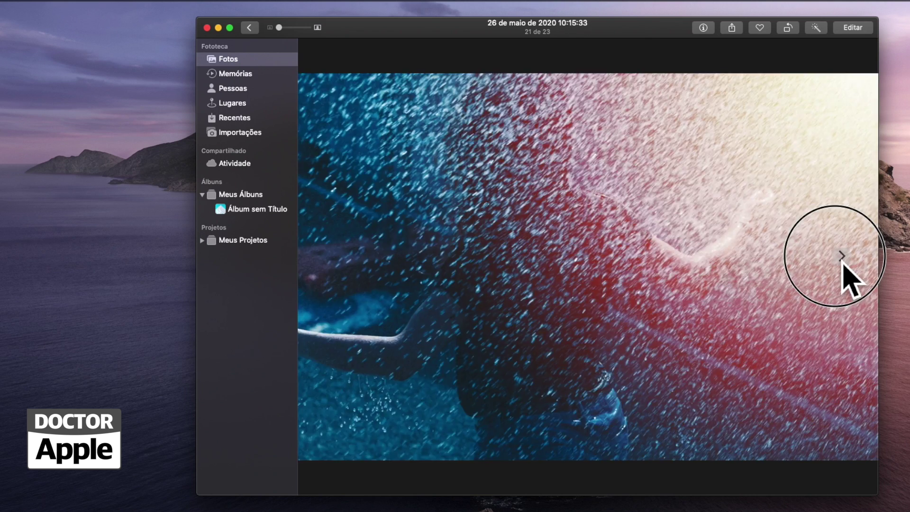
click(842, 263)
click(842, 264)
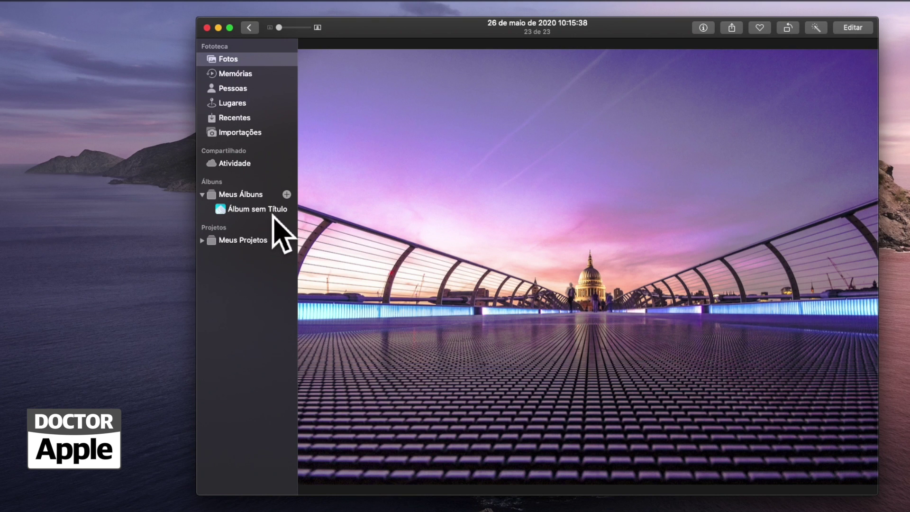
Step: Open the name of Álbum sem Título for editing, leave it without changing the name, and close Photos
double_click(264, 208)
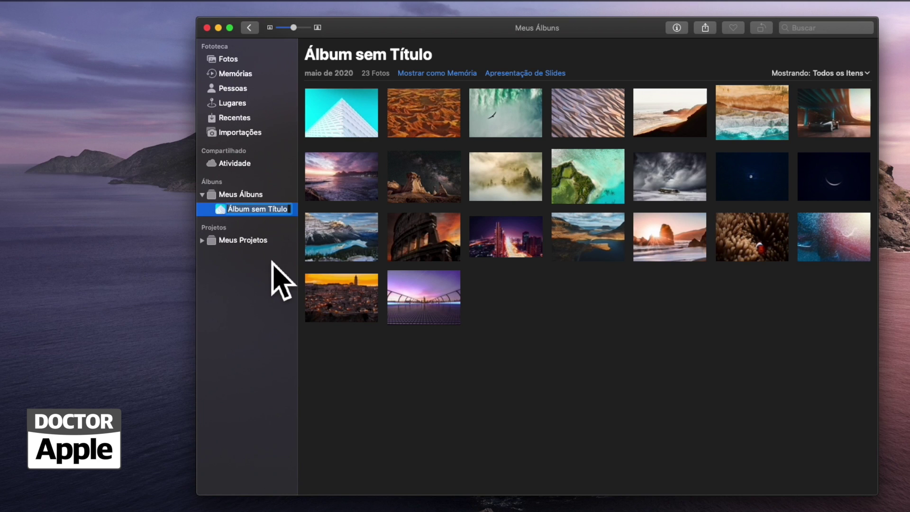
click(266, 277)
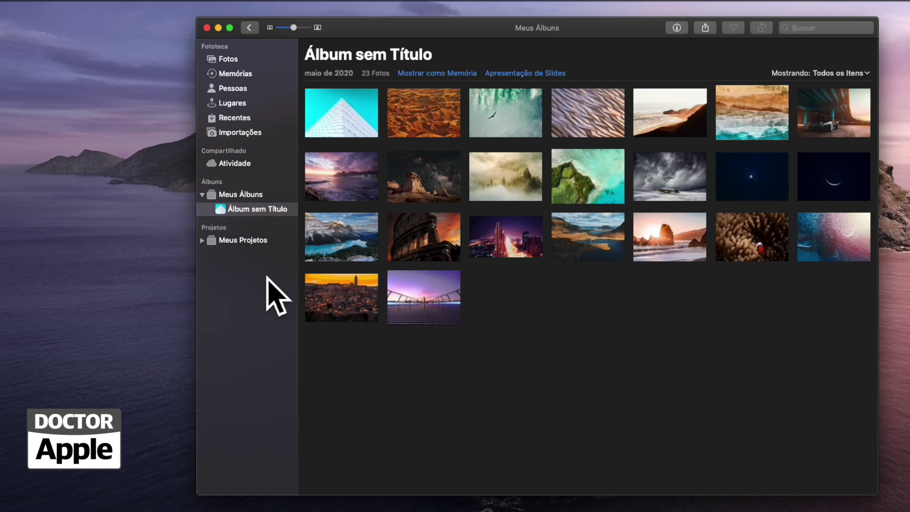
click(207, 28)
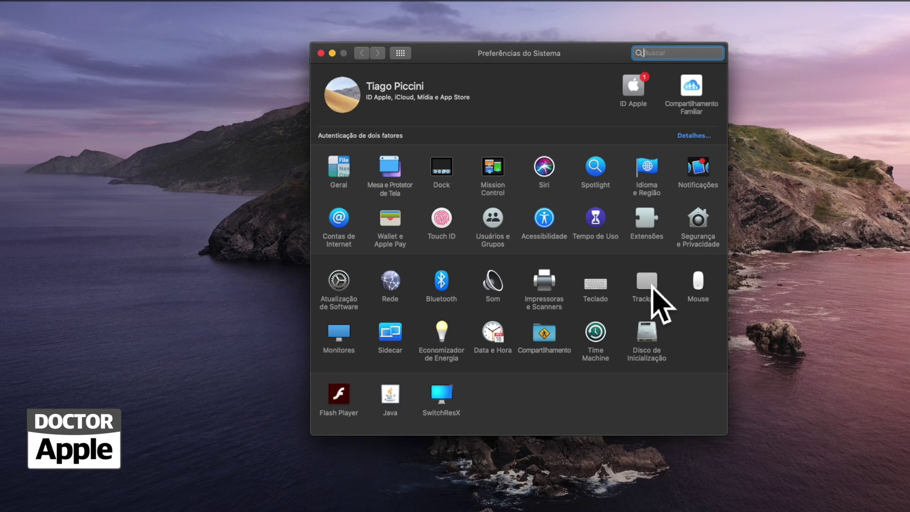
Step: Open the Trackpad settings in System Preferences
click(652, 284)
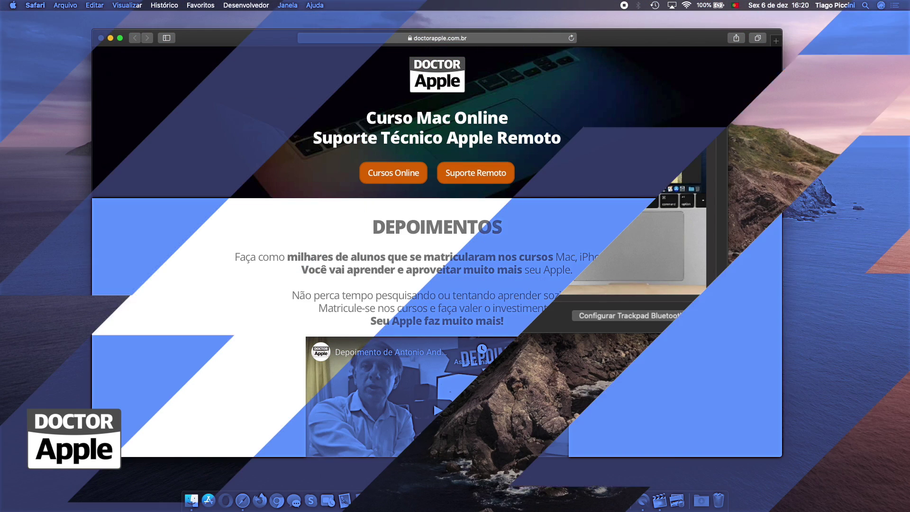
Step: Look through the doctorapple.com.br home page in Safari, down to the Cursos Essenciais and Cursos Office sections
scroll(661, 301, down, 10)
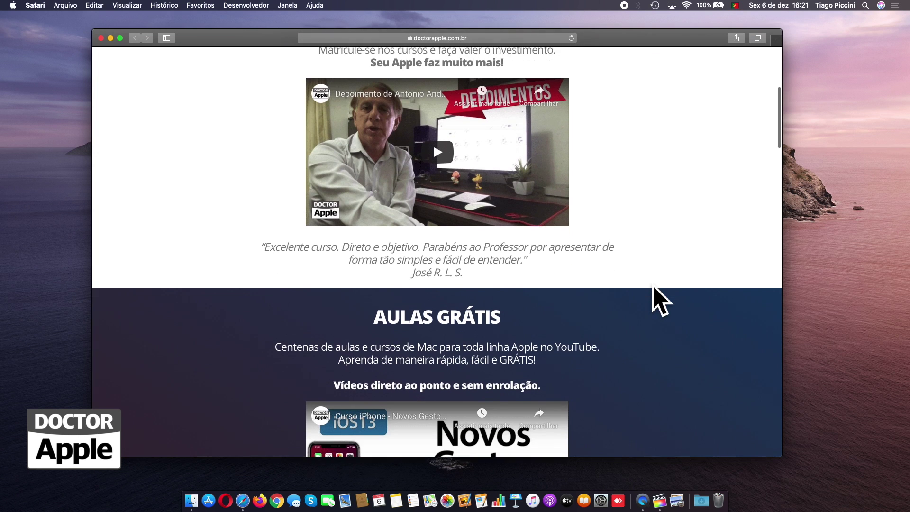
scroll(661, 301, down, 9)
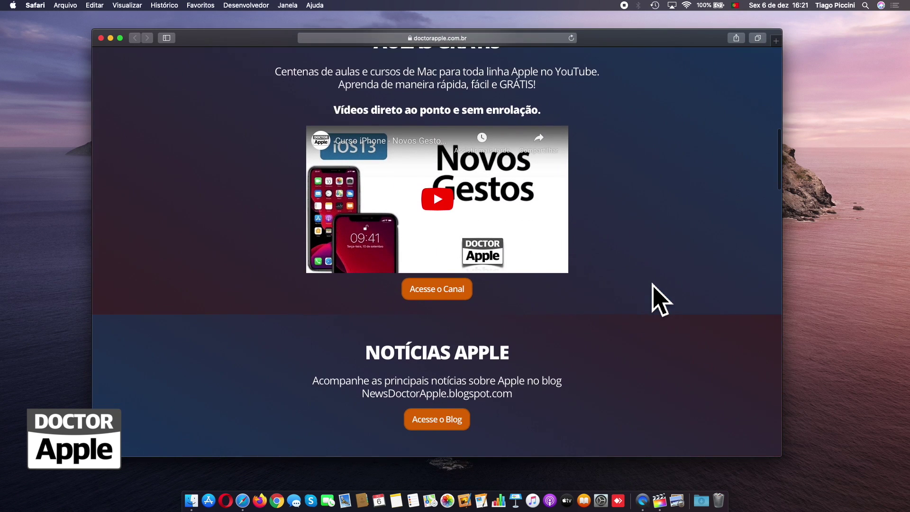
scroll(660, 301, down, 8)
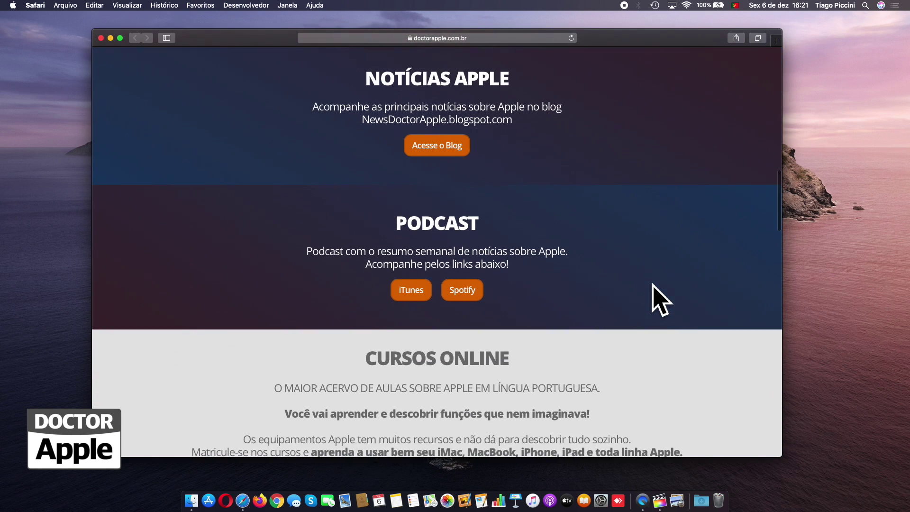
scroll(660, 301, down, 8)
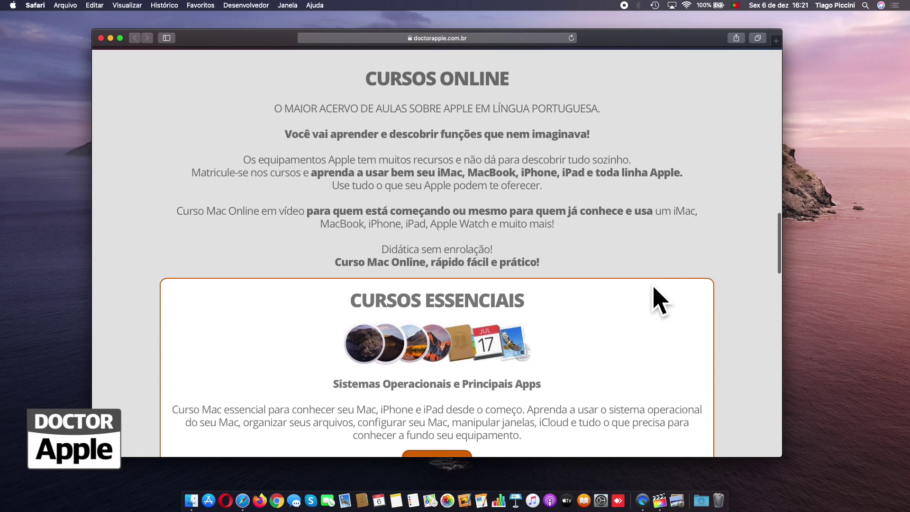
scroll(661, 301, down, 8)
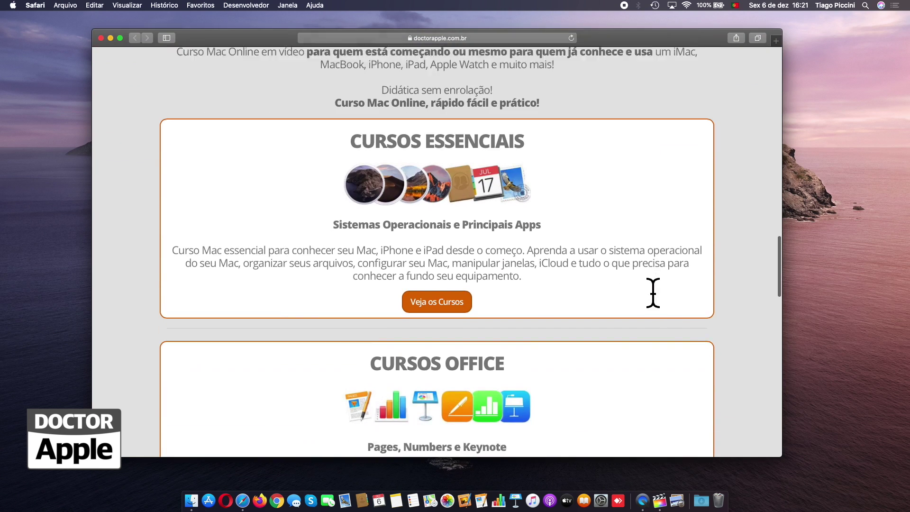
Step: Look through the rest of the home page, from Cursos Office past Consulta Online to the contact form, and return to Cursos Multimídia
scroll(661, 301, down, 9)
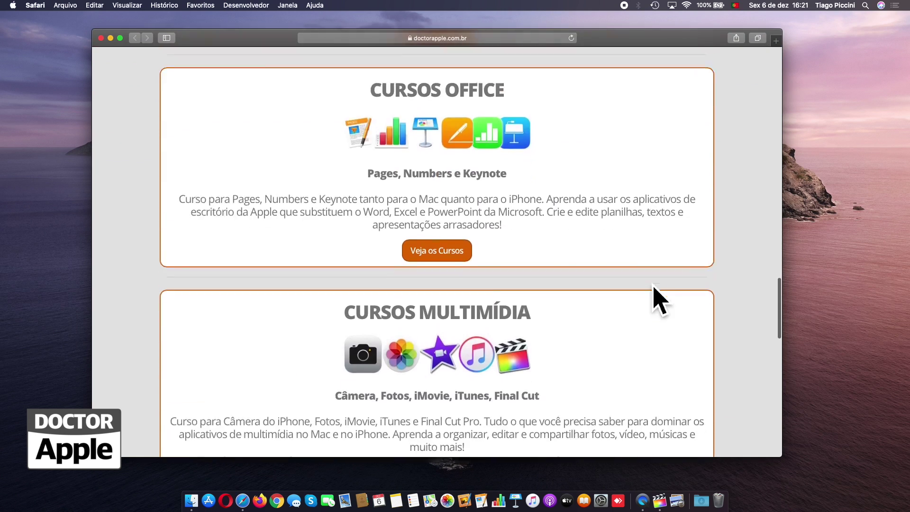
scroll(661, 301, down, 10)
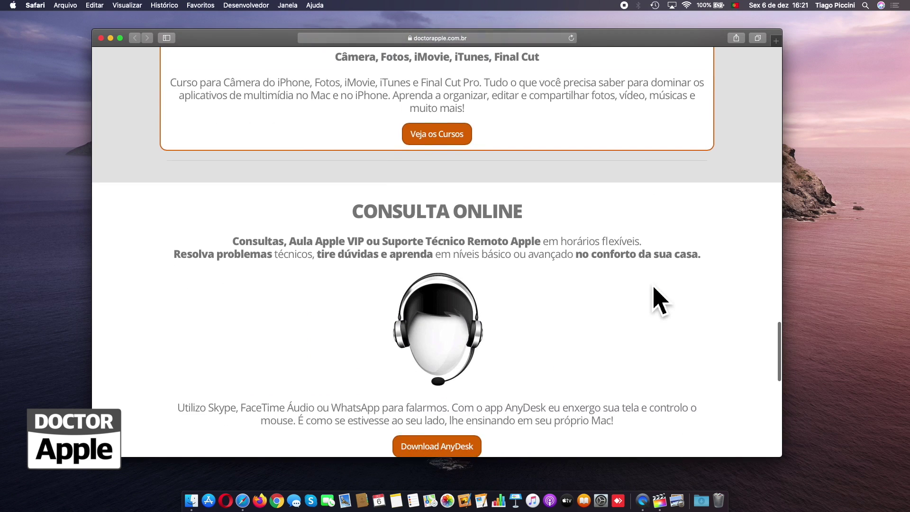
scroll(654, 293, down, 13)
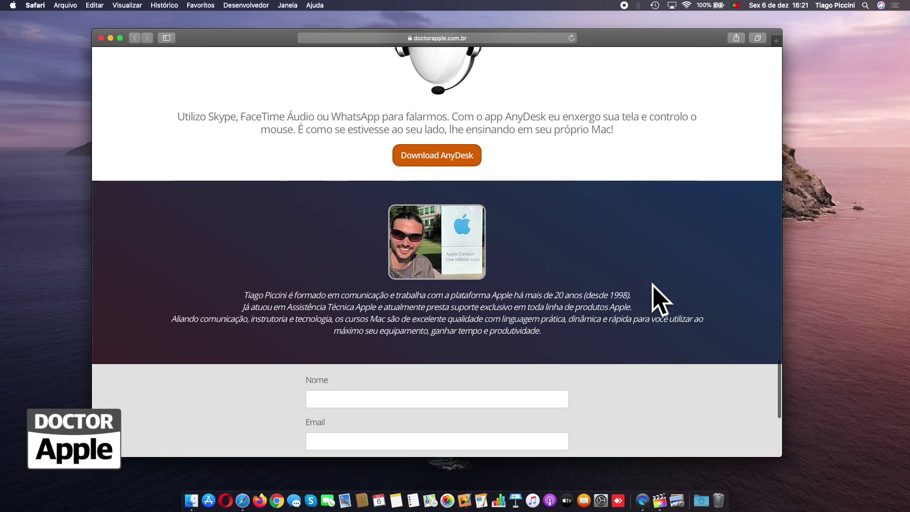
scroll(654, 299, up, 20)
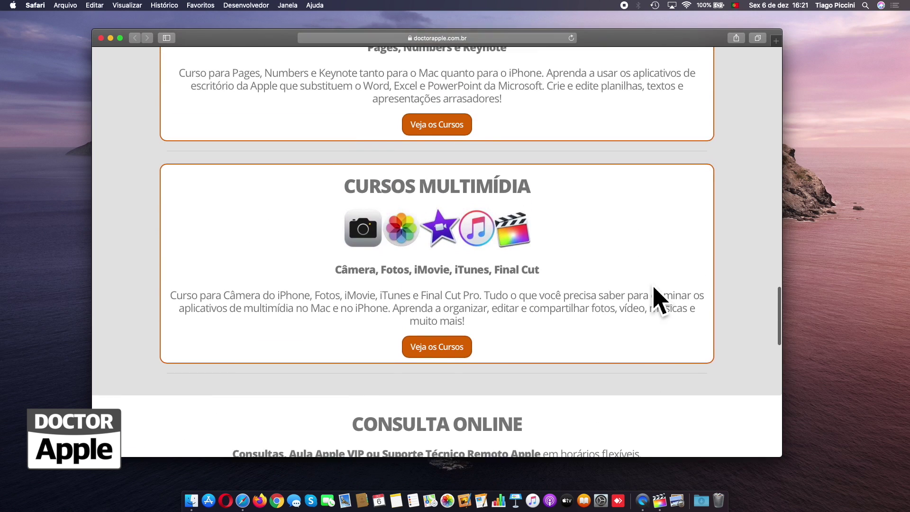
Step: Open the Cursos Multimídia course list, look through it down to iTunes, and go back to the home page
click(538, 371)
scroll(736, 350, down, 4)
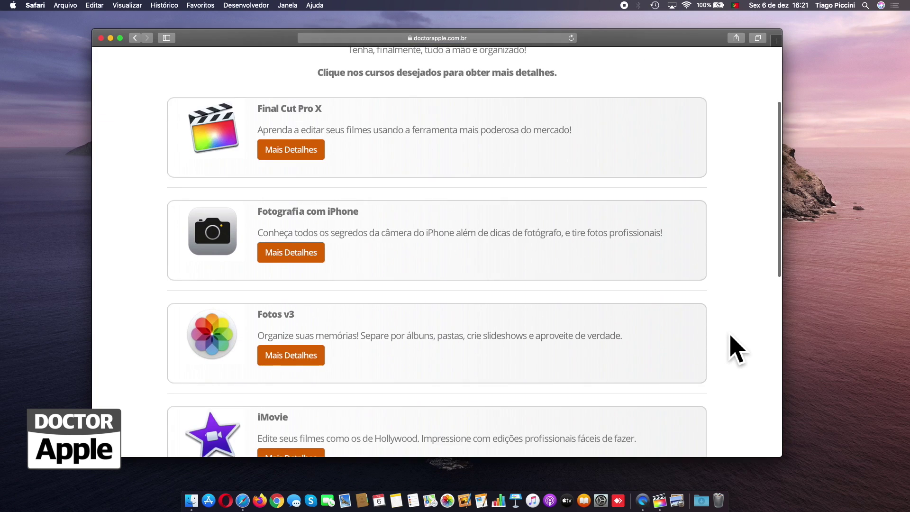
scroll(736, 350, down, 4)
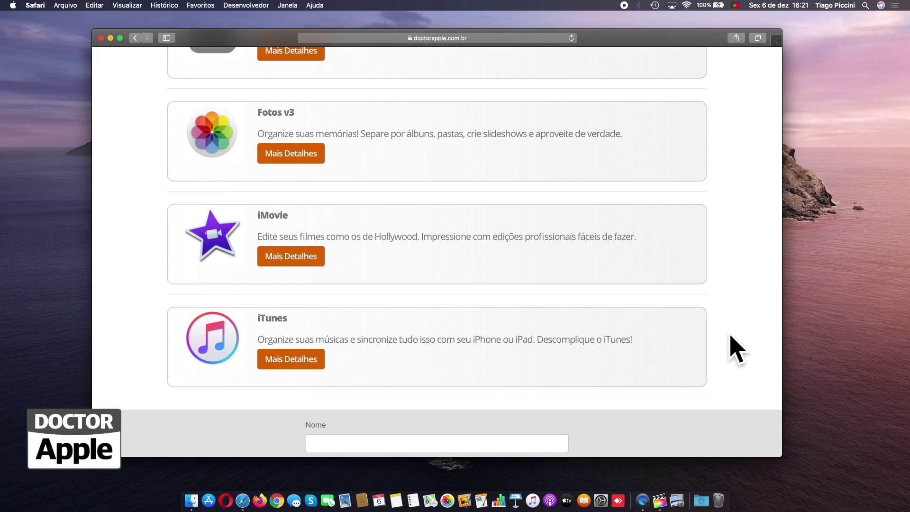
scroll(737, 350, left, 5)
Step: Open the Cursos Office course list, look through the Keynote, Numbers and Pages courses, and go back to the home page
scroll(736, 350, up, 5)
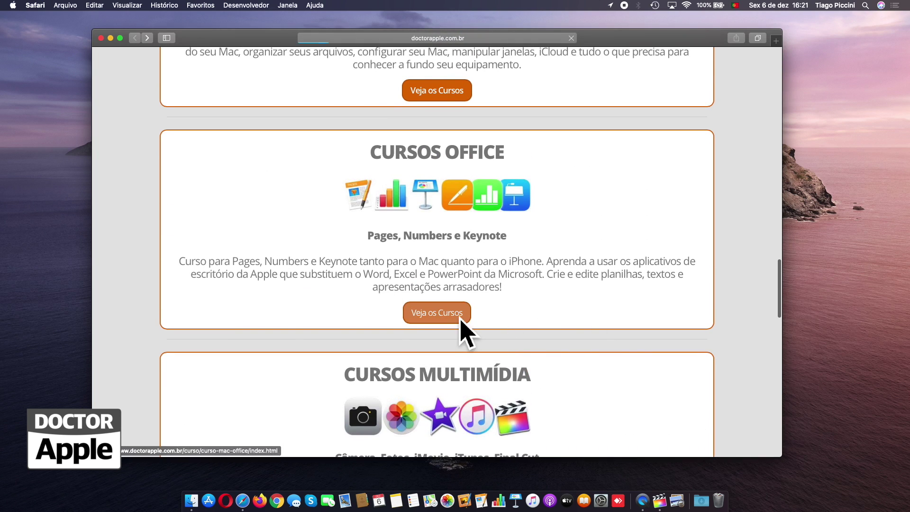
scroll(588, 324, down, 8)
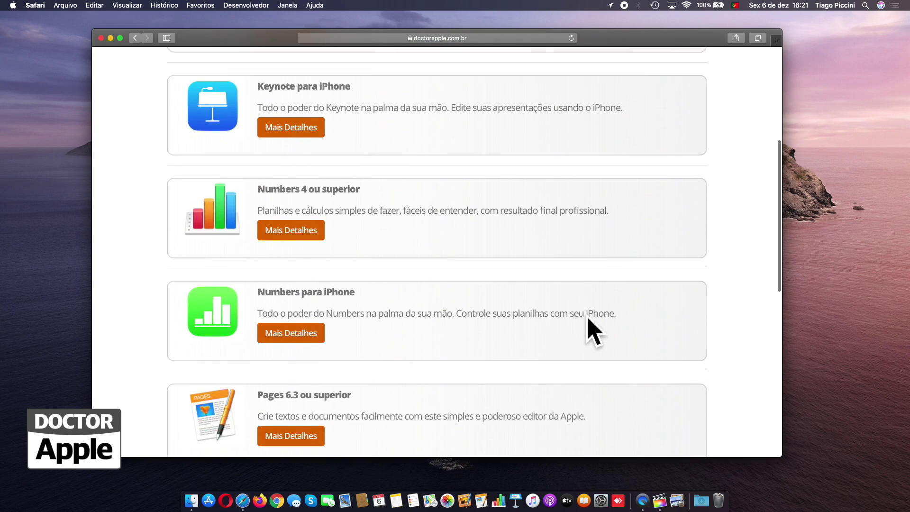
scroll(588, 324, down, 5)
scroll(588, 324, left, 5)
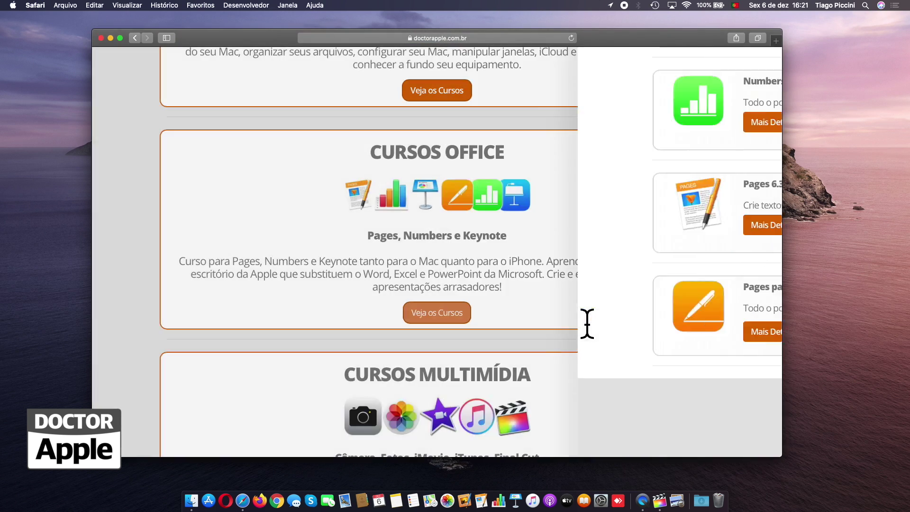
Step: Open the Cursos Essenciais course list, look through the courses from macOS Catalina 10.15 to El Capitan 10.11, and go back
scroll(589, 330, up, 3)
click(462, 322)
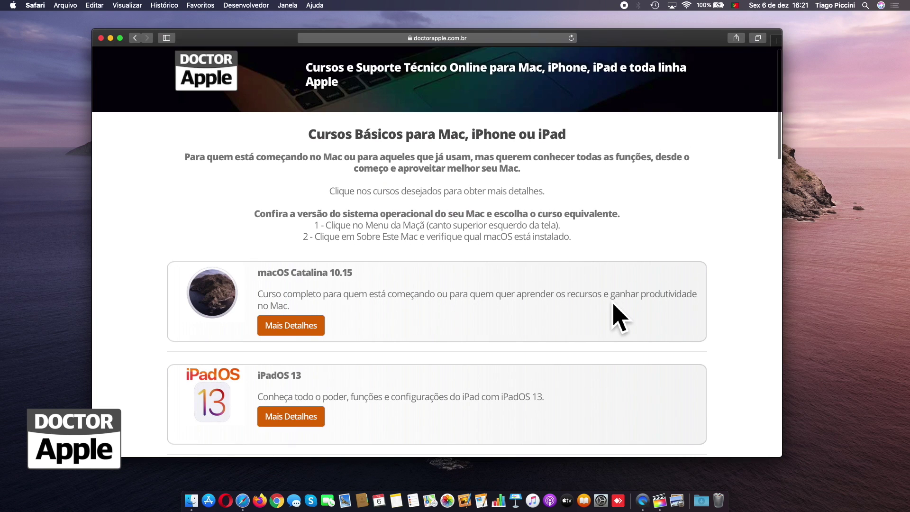
scroll(619, 318, down, 10)
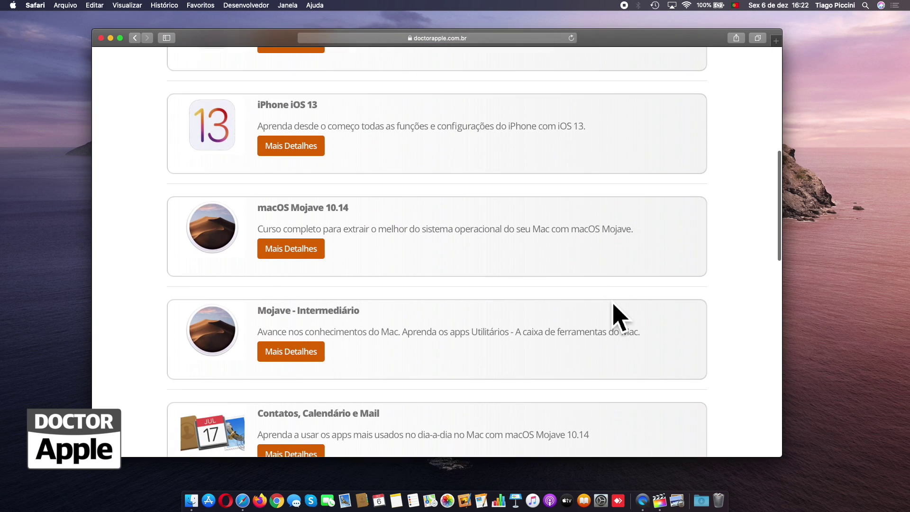
scroll(619, 318, down, 10)
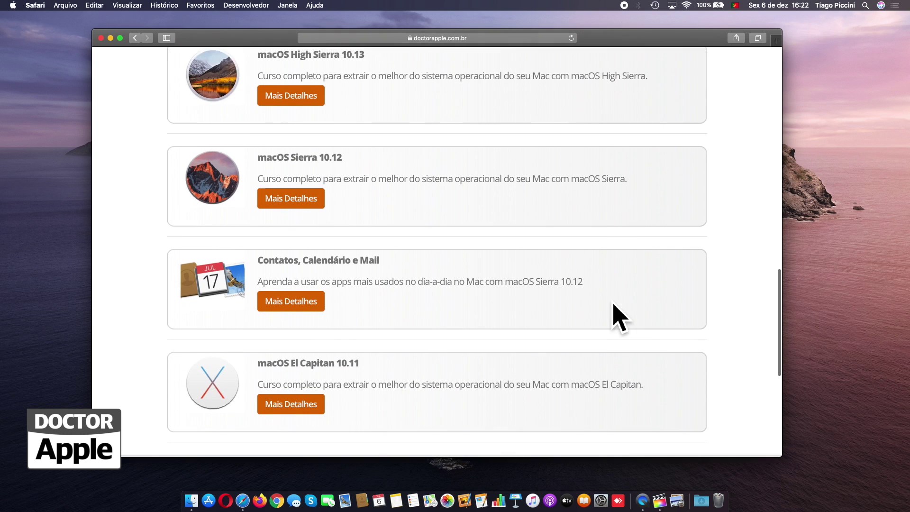
scroll(619, 318, down, 5)
scroll(618, 318, up, 10)
scroll(619, 318, left, 5)
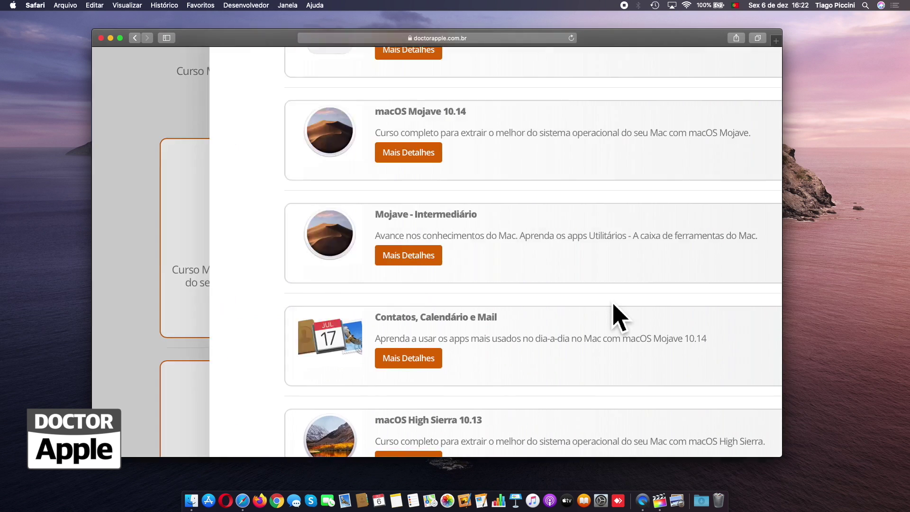